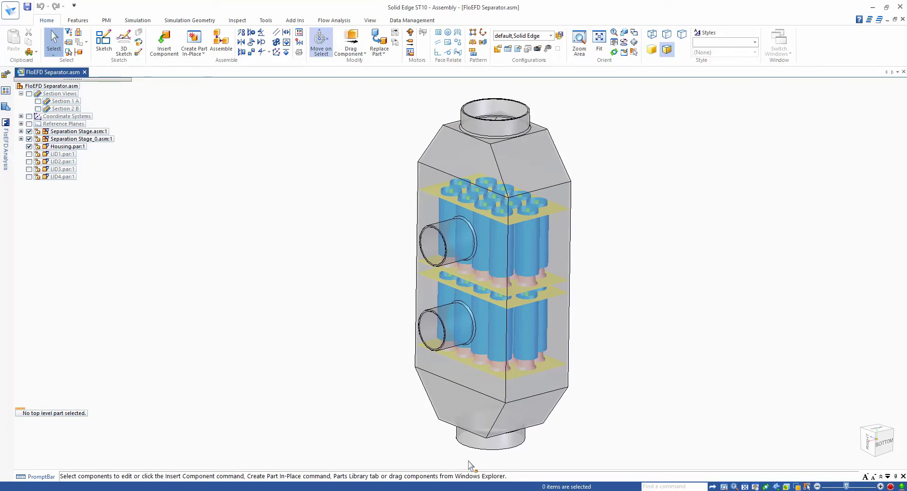
# Open the first VORTEX TUBE subassembly of Separation Stage's Vortex Tubes in its own window.
pyautogui.moveTo(372, 450); pyautogui.dragTo(142, 213, button='middle')
pyautogui.click(21, 131)
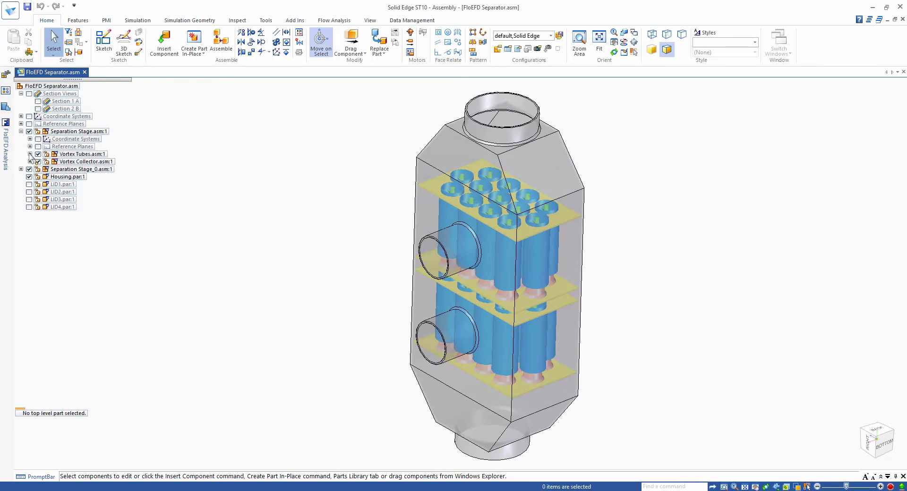
pyautogui.click(29, 154)
pyautogui.rightClick(93, 178)
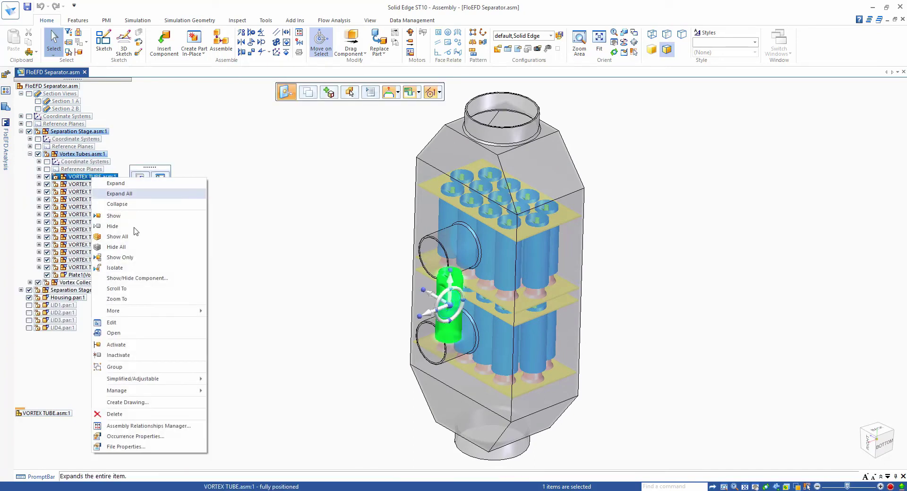
pyautogui.click(127, 337)
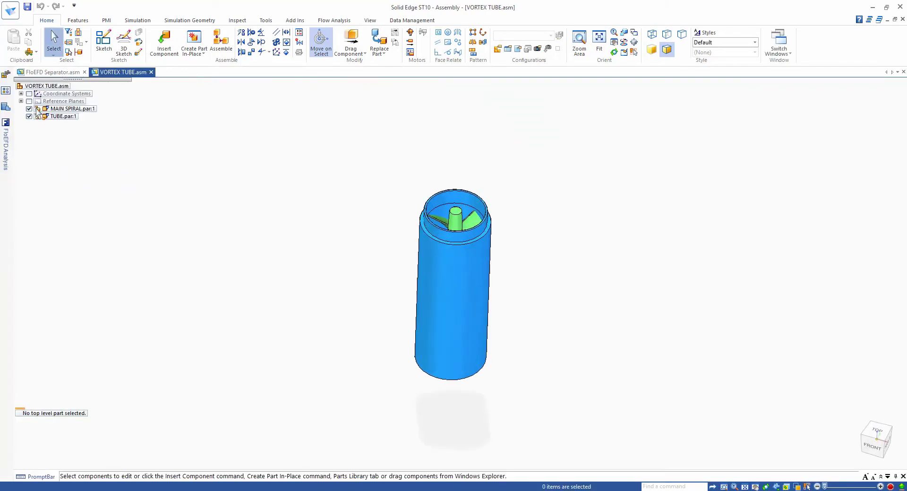
# Hide the TUBE part to inspect the MAIN SPIRAL inside, restore it, and close the VORTEX TUBE assembly.
pyautogui.click(29, 116)
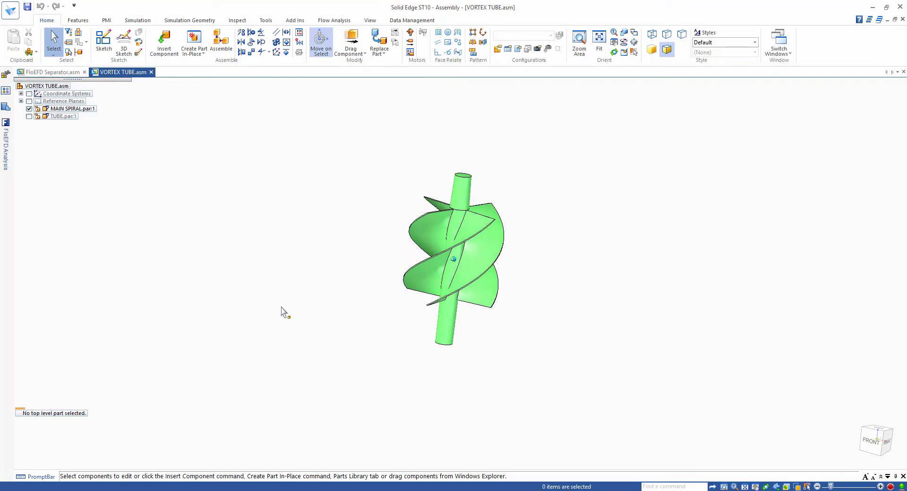
pyautogui.click(29, 116)
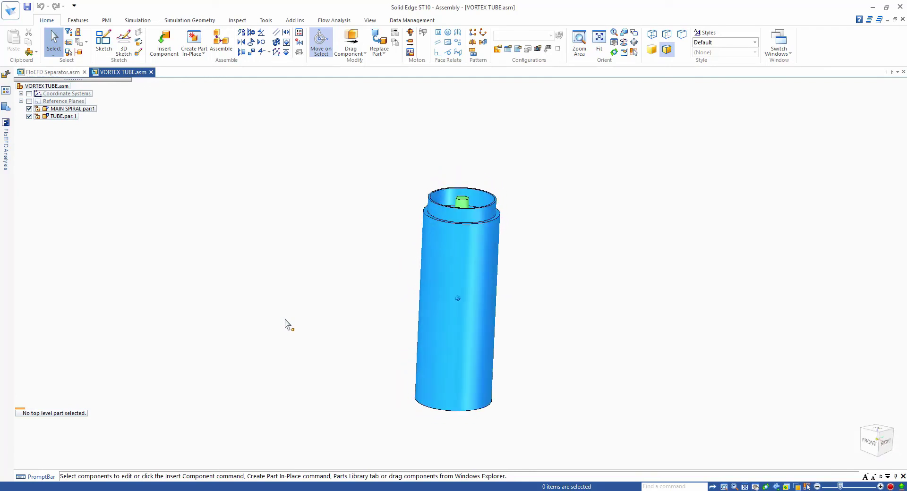
pyautogui.click(151, 72)
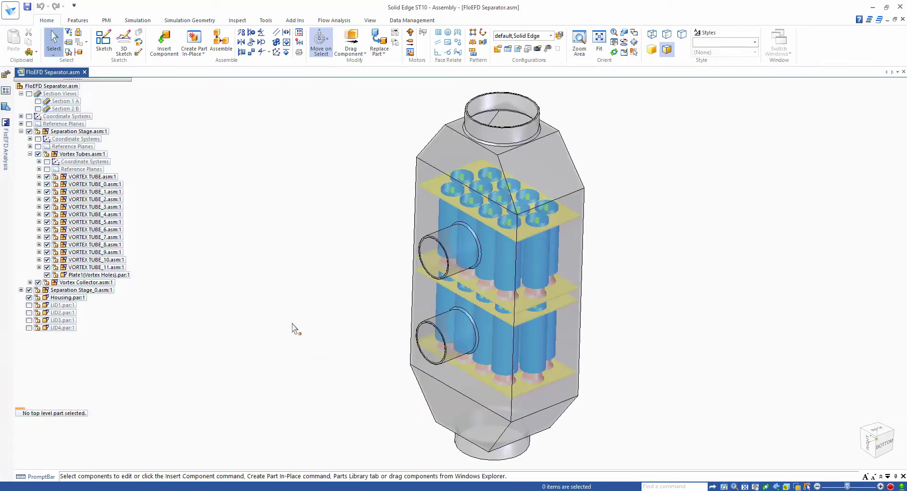
# Run the Flow Analysis geometry check on the whole separator assembly and close the check.
pyautogui.click(334, 21)
pyautogui.click(429, 34)
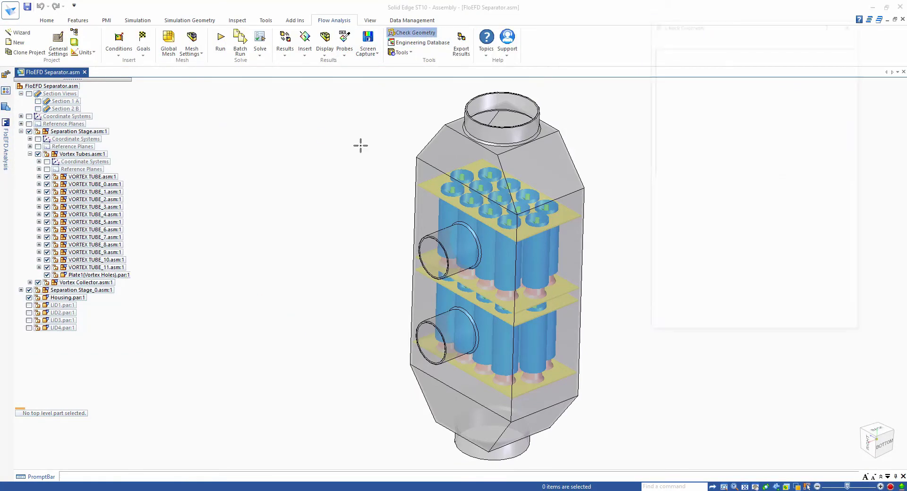
pyautogui.click(739, 307)
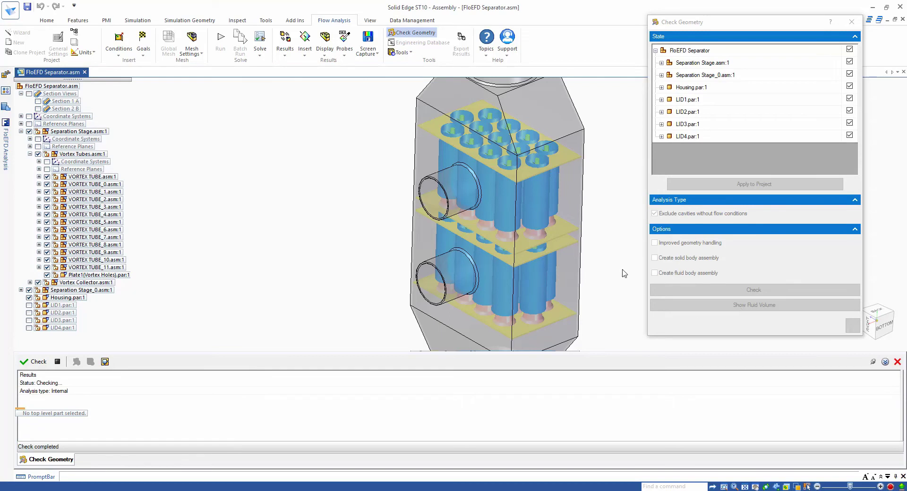
pyautogui.moveTo(622, 270); pyautogui.dragTo(604, 267, button='middle')
pyautogui.click(852, 327)
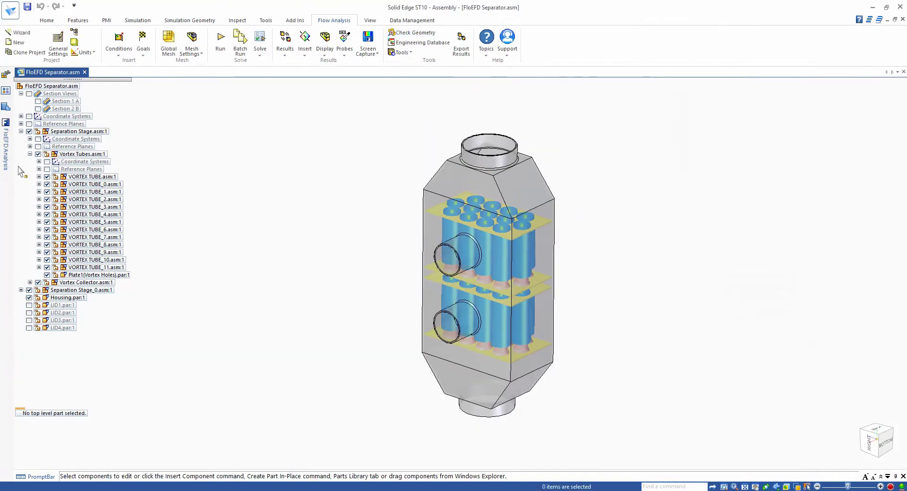
# Keep the FloEFD Analysis tree open and review the Inlet Volume Flow 1 and Environment Pressure 1 to 3 boundary conditions.
pyautogui.click(6, 150)
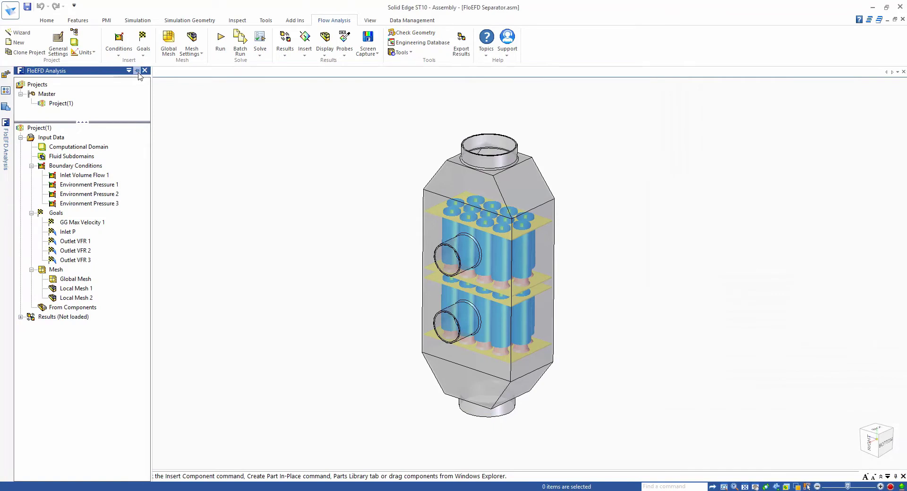
pyautogui.click(138, 71)
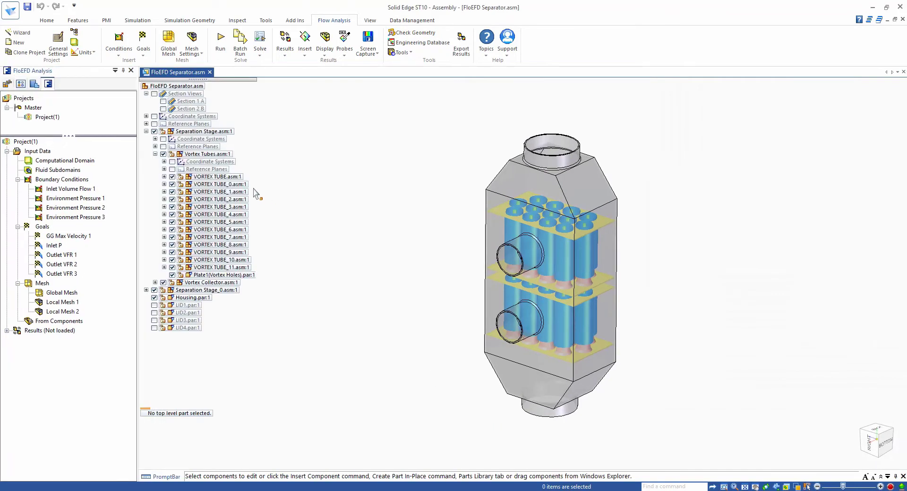
pyautogui.click(71, 189)
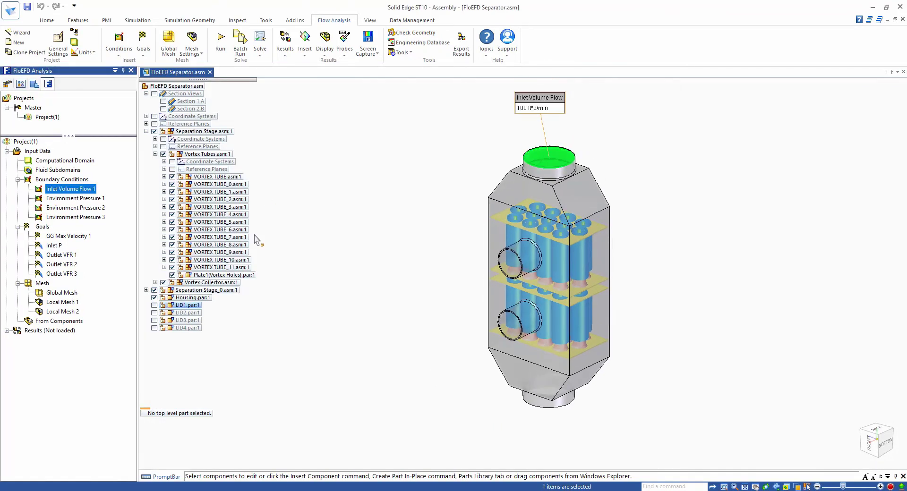
pyautogui.click(95, 199)
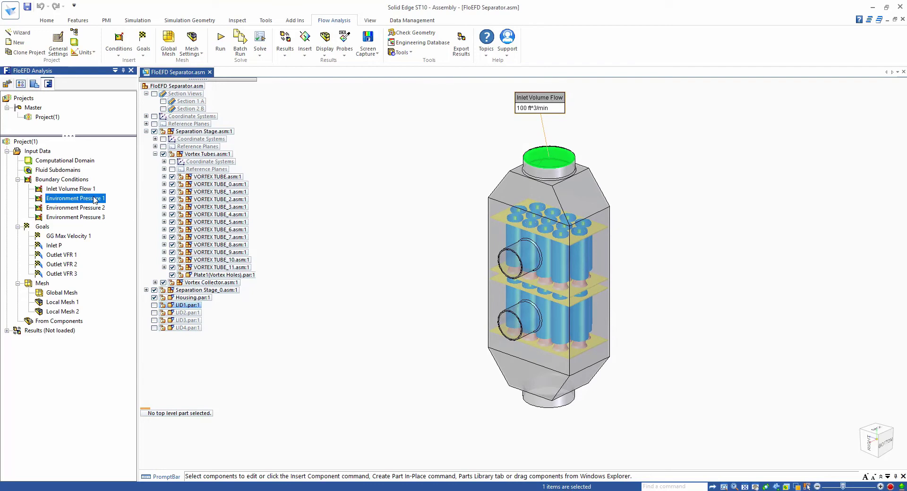
pyautogui.keyDown('ctrl'); pyautogui.click(91, 208); pyautogui.keyUp('ctrl')
pyautogui.keyDown('ctrl'); pyautogui.click(97, 217); pyautogui.keyUp('ctrl')
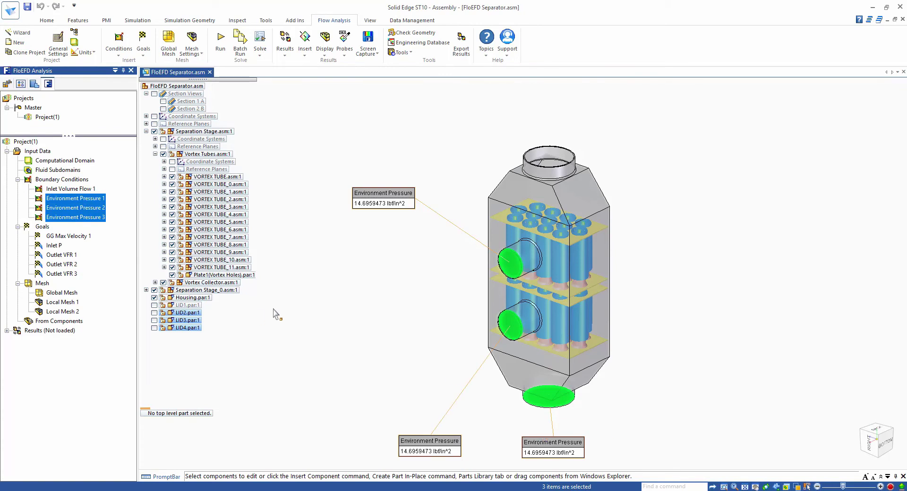
# Load the project's results and display the Mesh 3 plot on the model cut by Section 1 A.
pyautogui.rightClick(54, 332)
pyautogui.click(95, 360)
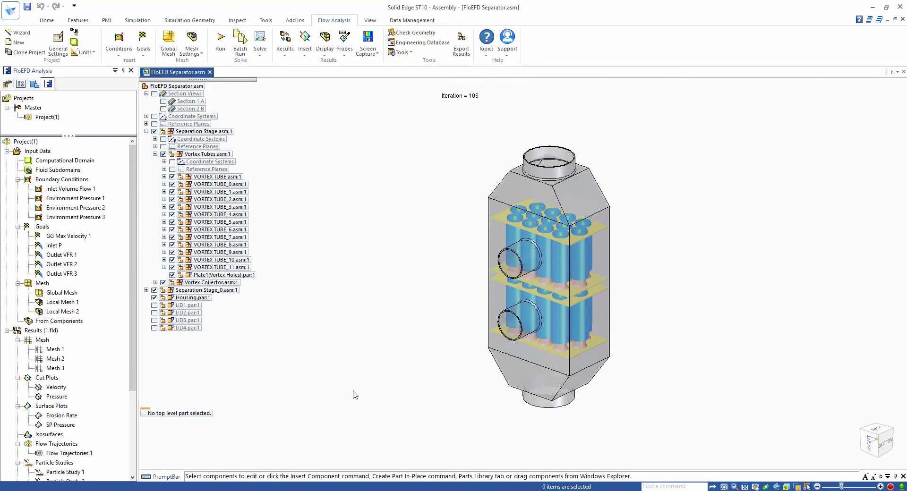
pyautogui.rightClick(56, 370)
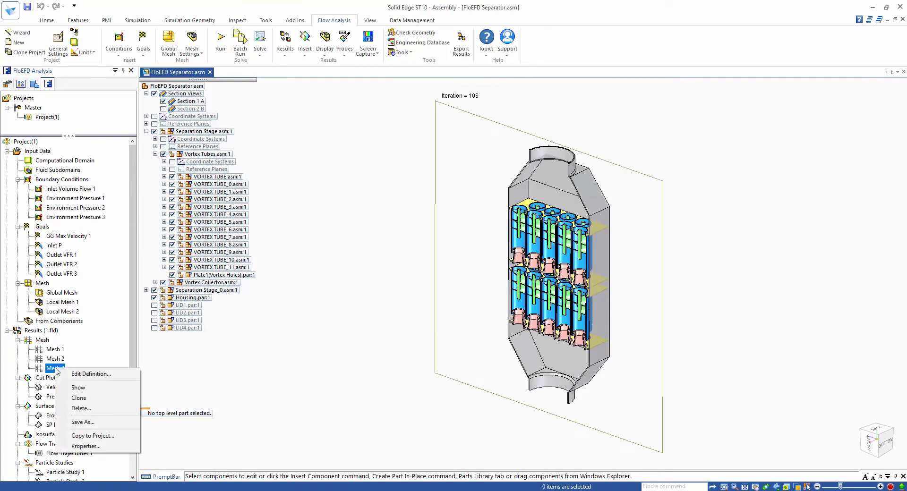
pyautogui.click(134, 385)
pyautogui.click(378, 378)
# Examine the mesh refinement levels around the vortex tubes and in the narrow gaps at the collectors.
pyautogui.scroll(5, 371, 318)
pyautogui.scroll(5, 396, 295)
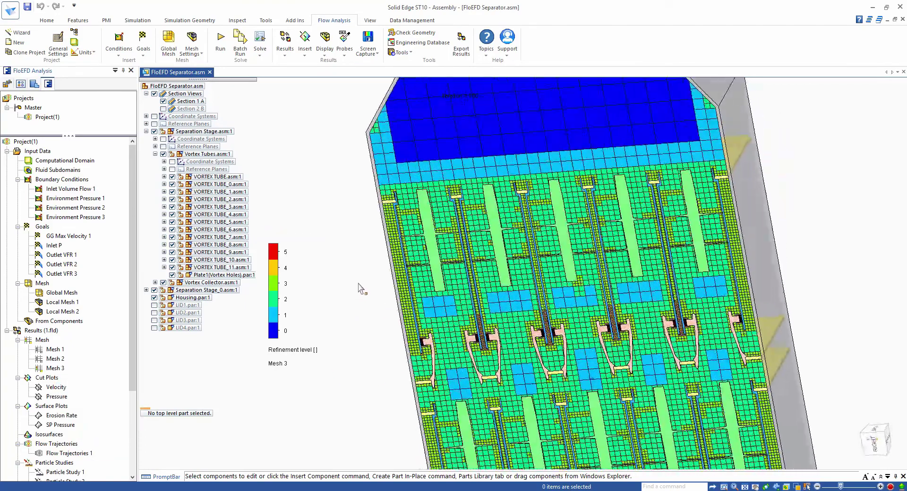
pyautogui.scroll(-5, 360, 315)
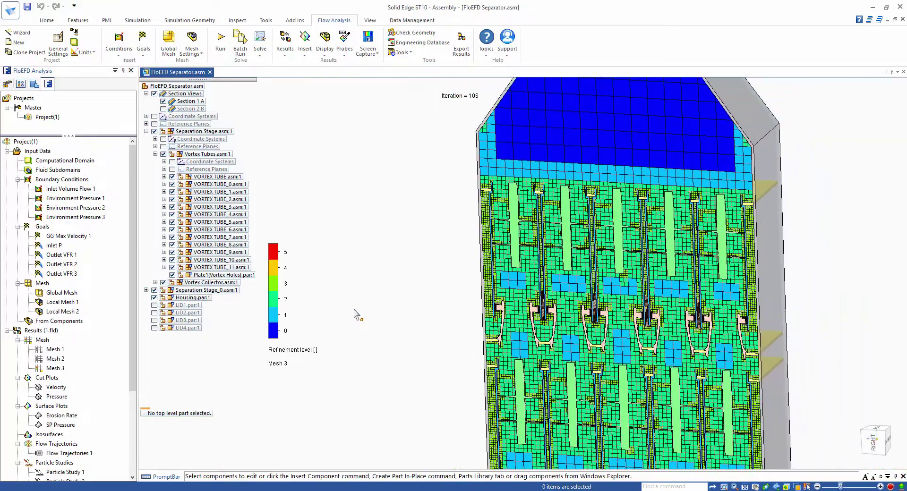
pyautogui.scroll(5, 355, 316)
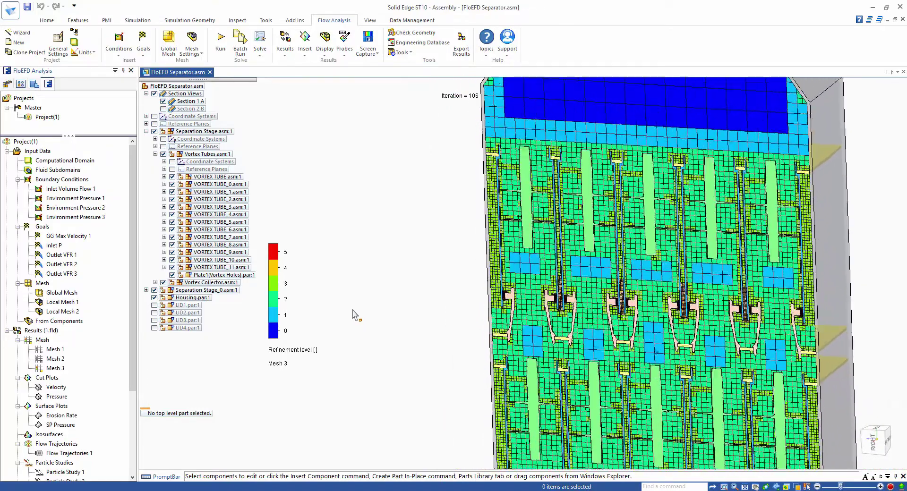
pyautogui.scroll(3, 355, 315)
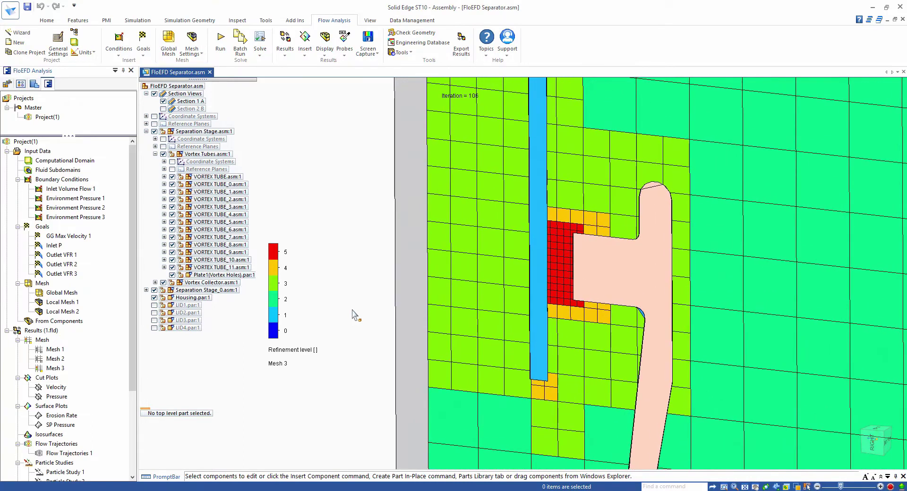
pyautogui.scroll(-3, 355, 315)
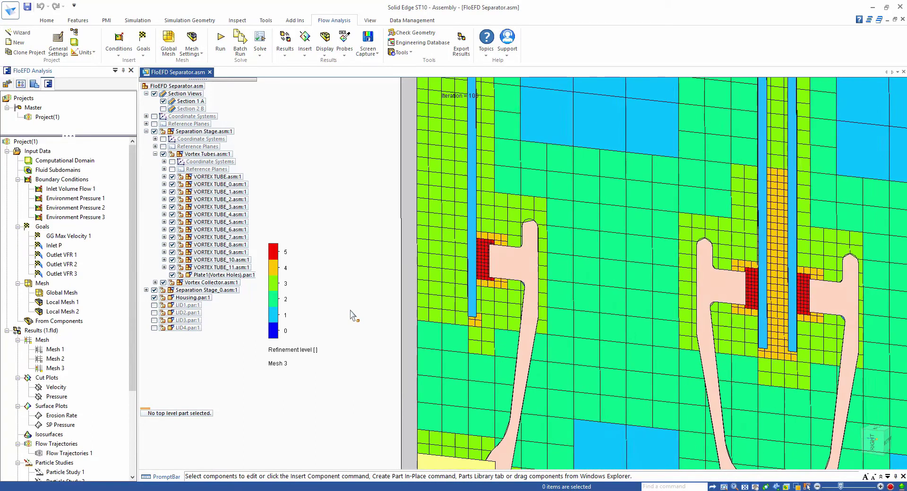
pyautogui.scroll(-3, 353, 316)
pyautogui.scroll(-4, 353, 315)
pyautogui.scroll(-4, 353, 315)
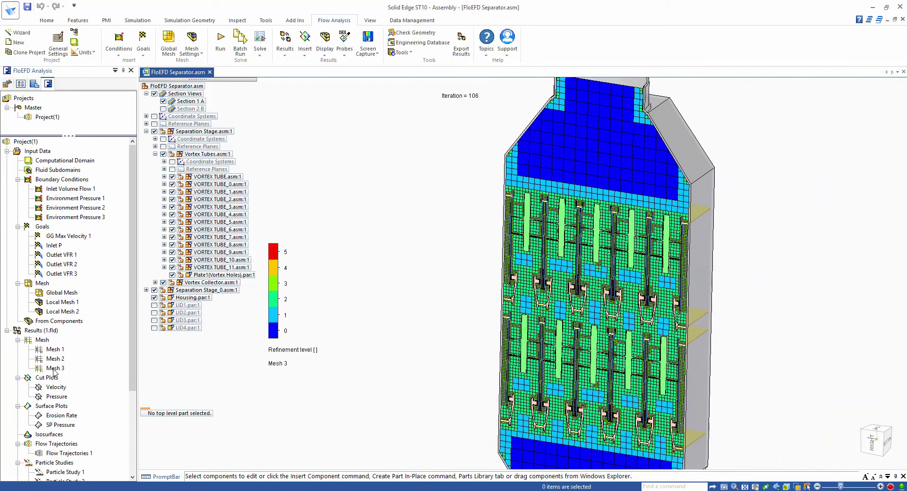
# Replace the Mesh 3 plot with the Velocity cut plot and hide the Housing part.
pyautogui.rightClick(55, 369)
pyautogui.click(73, 394)
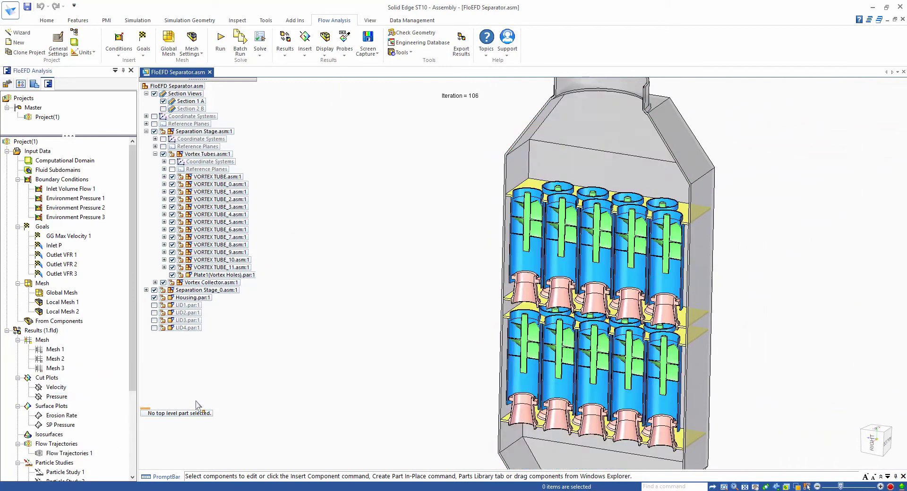
pyautogui.rightClick(56, 389)
pyautogui.click(81, 290)
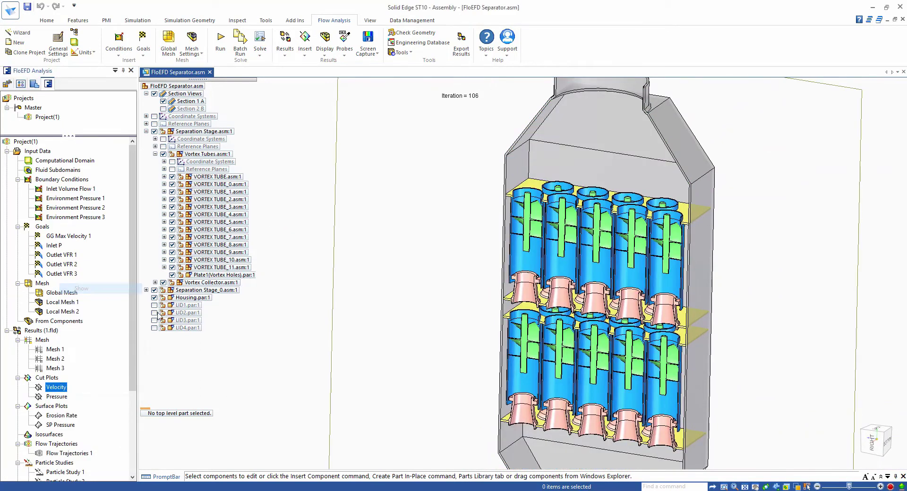
pyautogui.click(154, 298)
# Probe the velocity on the cut plot near the separator's upper inlet.
pyautogui.click(344, 47)
pyautogui.click(357, 64)
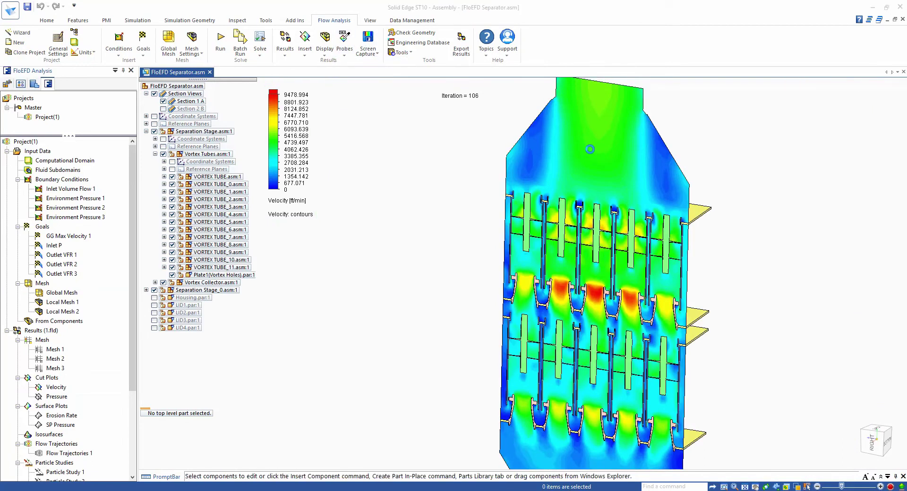
pyautogui.click(594, 151)
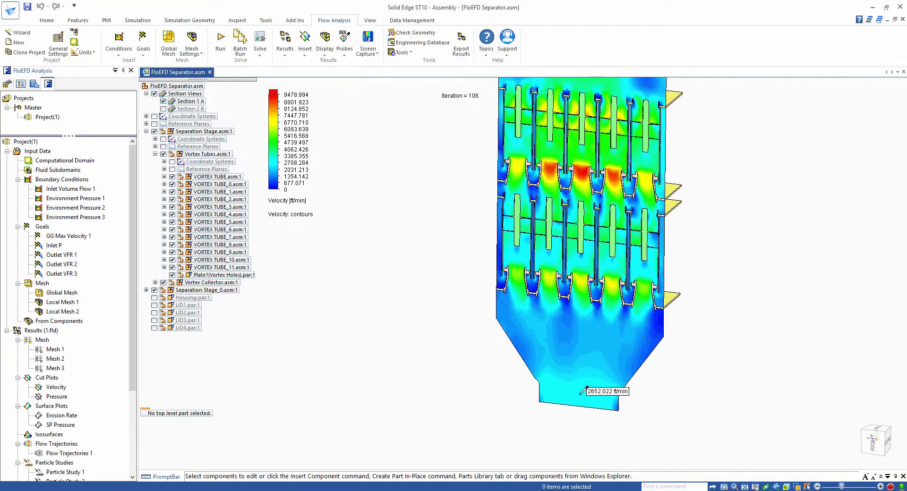
# Hide the Velocity cut plot and display the Pressure cut plot for the whole separator.
pyautogui.rightClick(60, 391)
pyautogui.click(71, 259)
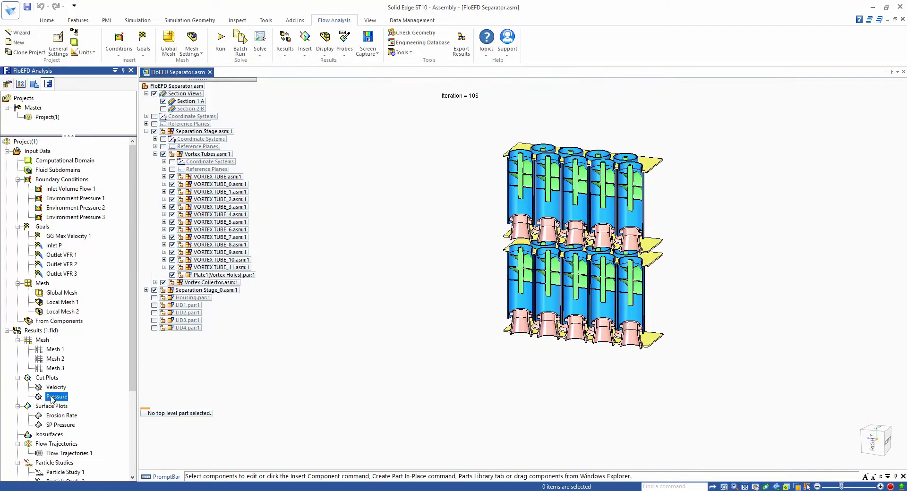
pyautogui.rightClick(53, 397)
pyautogui.click(76, 297)
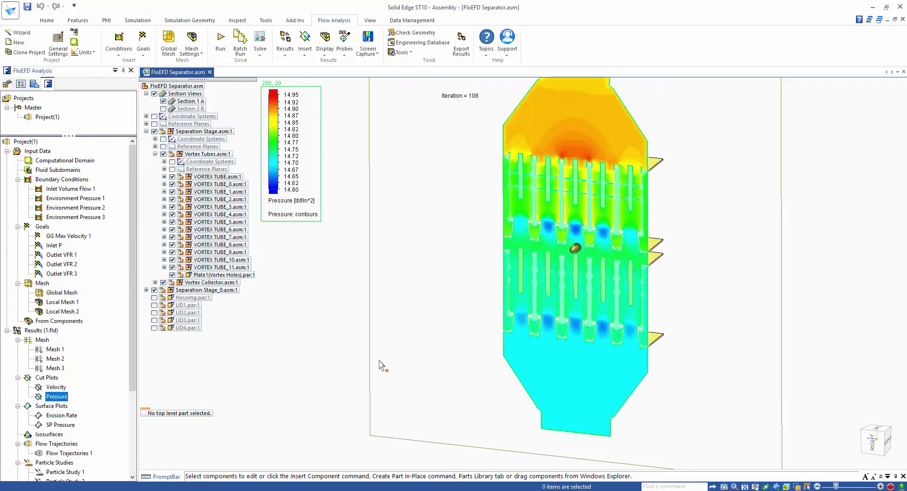
pyautogui.click(422, 368)
pyautogui.middleClick(424, 369)
# Probe the pressure on the cut plot at the upper inlet and at the lower outlet.
pyautogui.moveTo(576, 165)
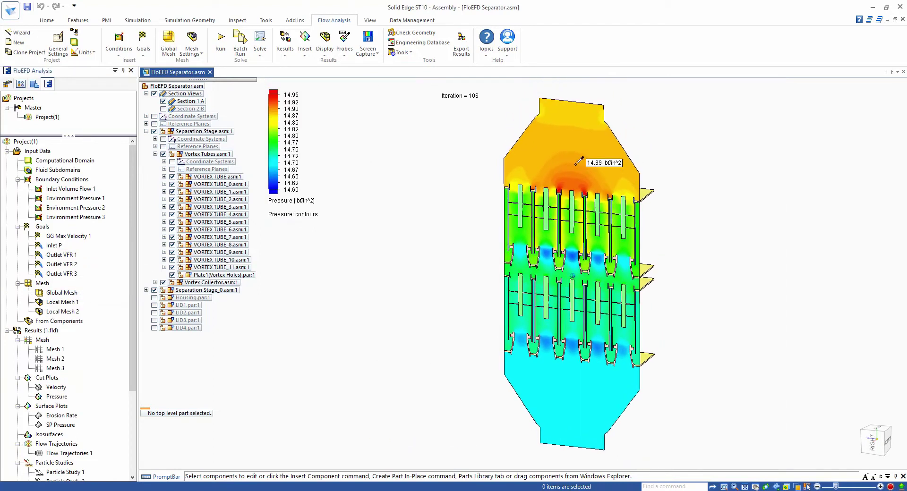
pyautogui.click(572, 113)
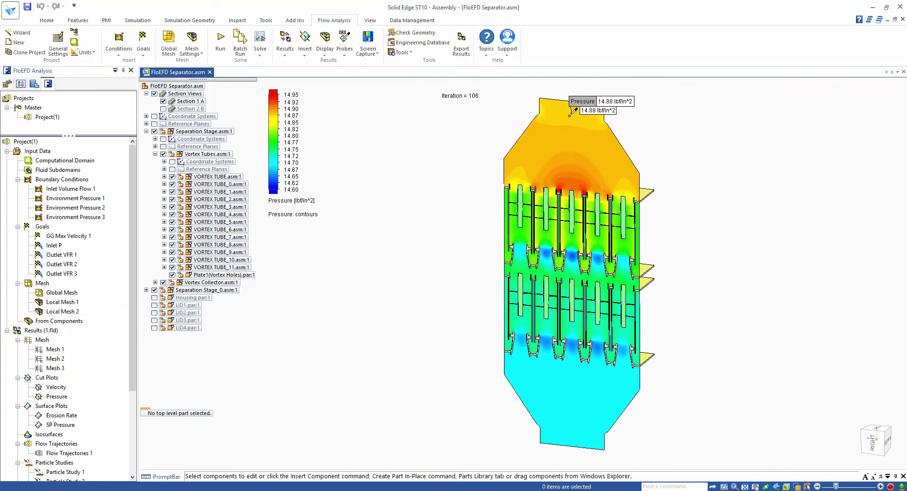
pyautogui.click(576, 426)
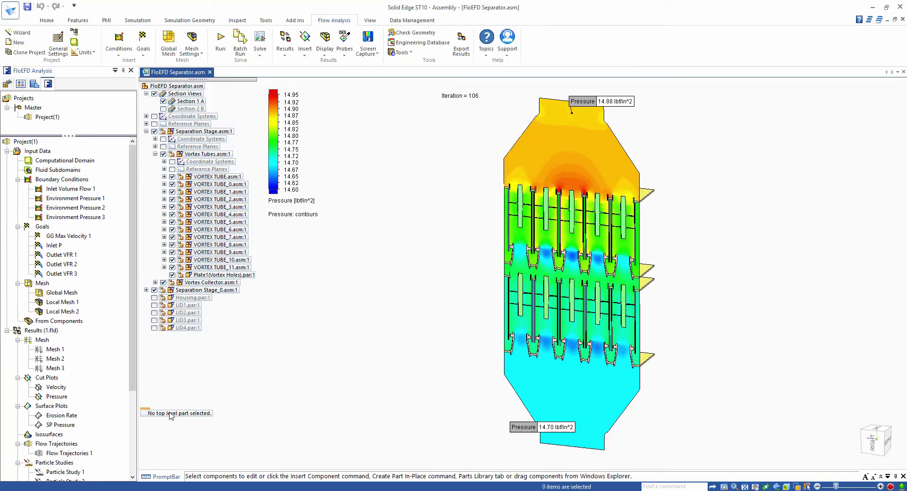
# Hide the Pressure cut plot and delete all pressure probes.
pyautogui.rightClick(55, 402)
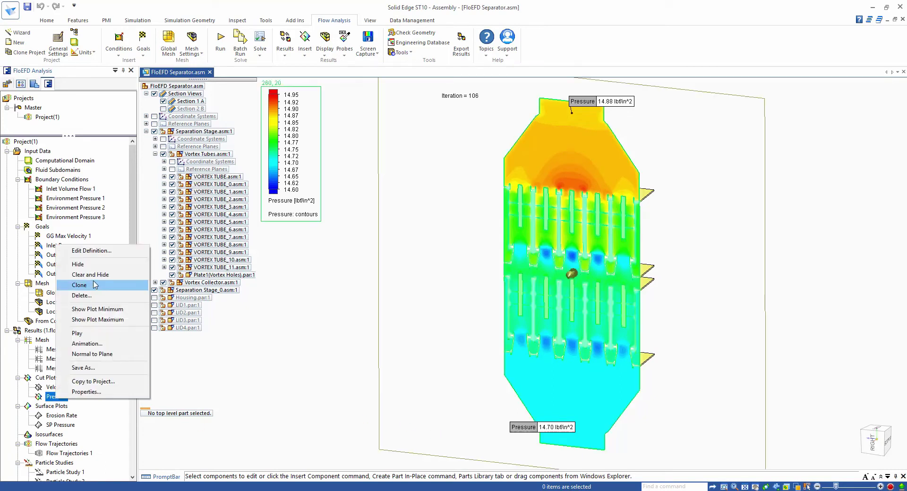
pyautogui.click(95, 267)
pyautogui.scroll(-4, 59, 342)
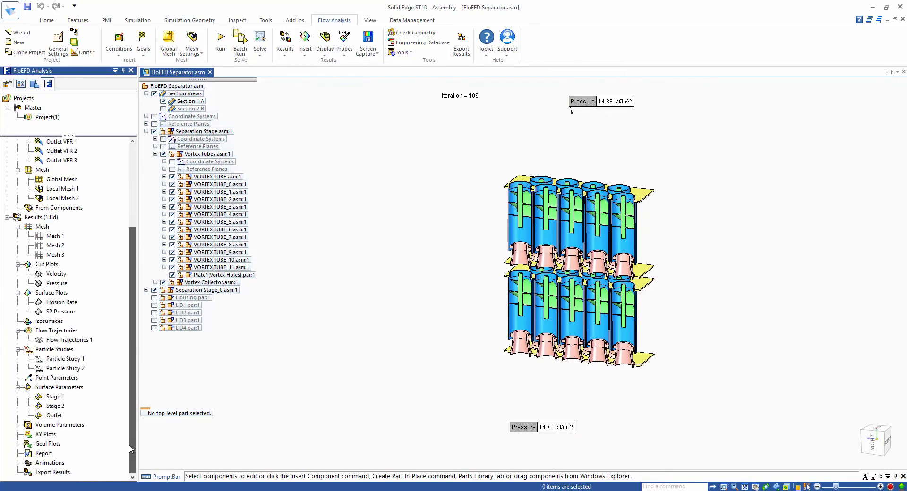
pyautogui.rightClick(534, 434)
pyautogui.click(560, 419)
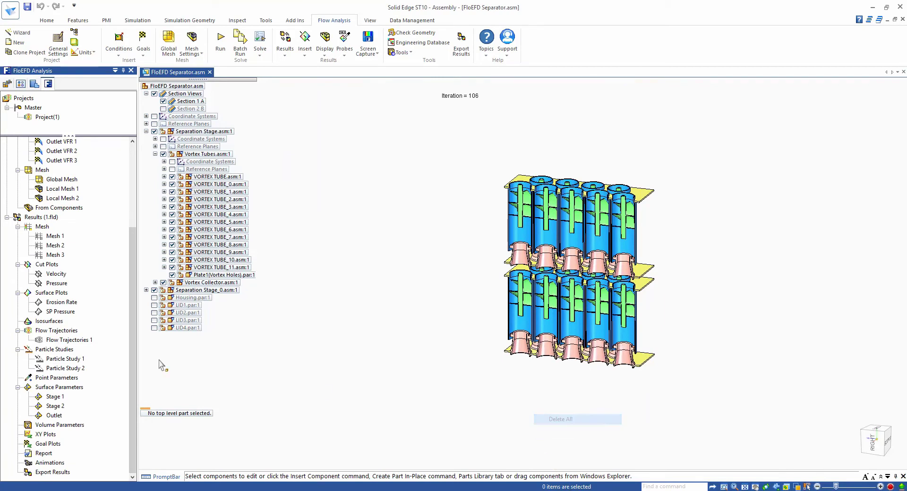
# Show Flow Trajectories 1 in the separator, view them from the bottom side, and play their animation.
pyautogui.rightClick(78, 347)
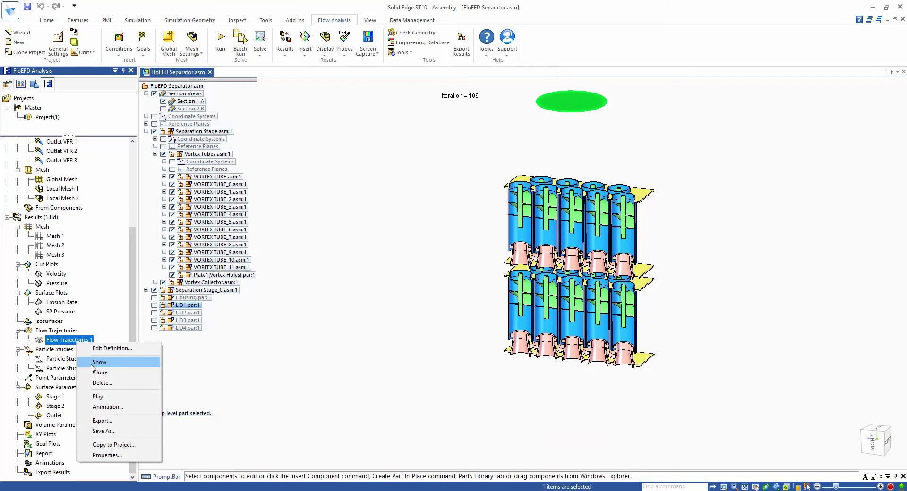
pyautogui.click(92, 364)
pyautogui.click(302, 395)
pyautogui.moveTo(351, 389); pyautogui.dragTo(380, 388, button='middle')
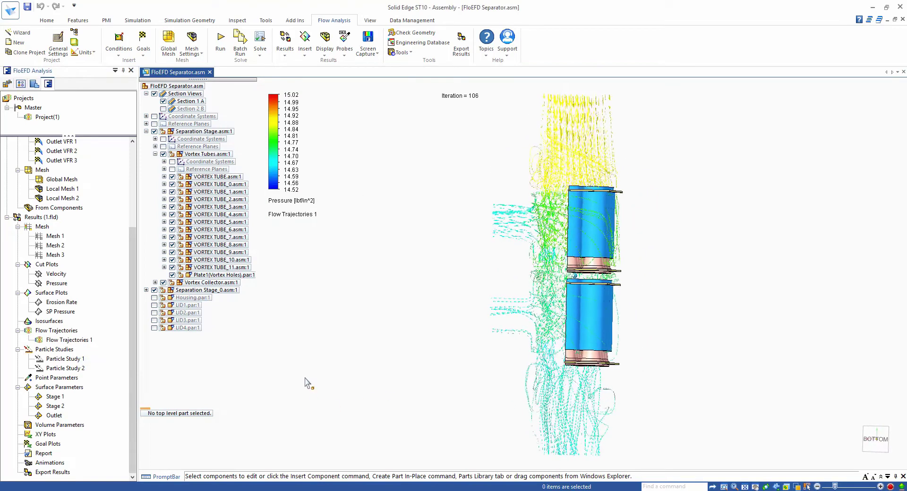
pyautogui.rightClick(61, 339)
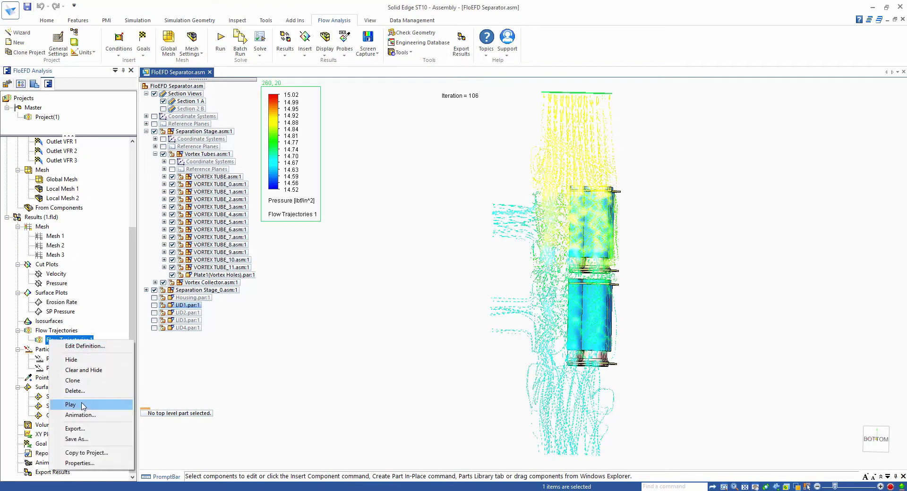
pyautogui.click(71, 405)
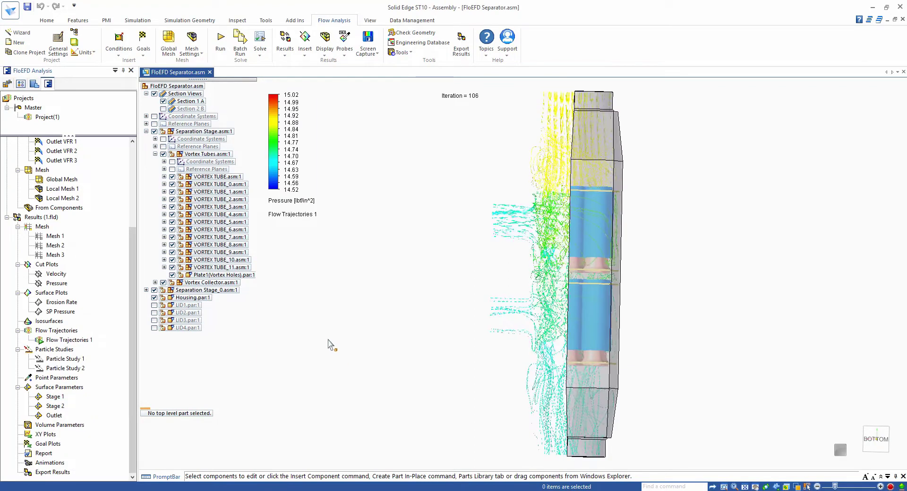
# Switch the section view of the separator from Section 1 A to Section 2 B.
pyautogui.click(164, 101)
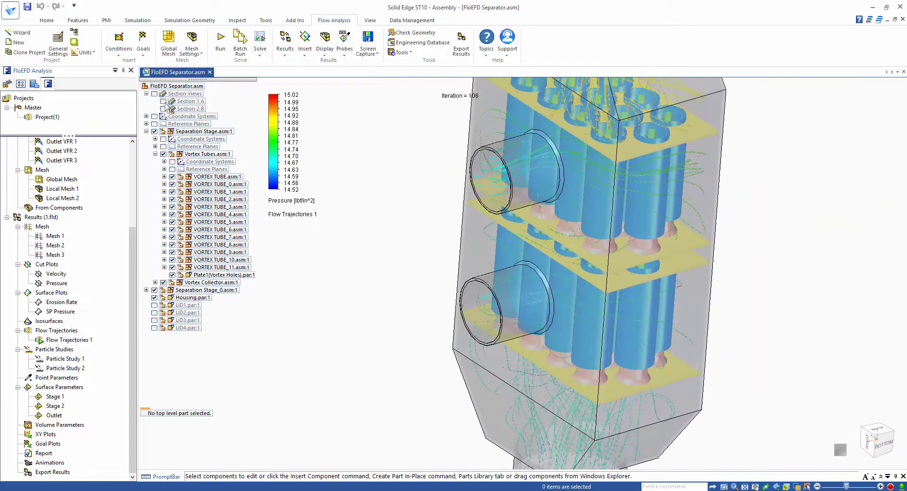
pyautogui.click(163, 101)
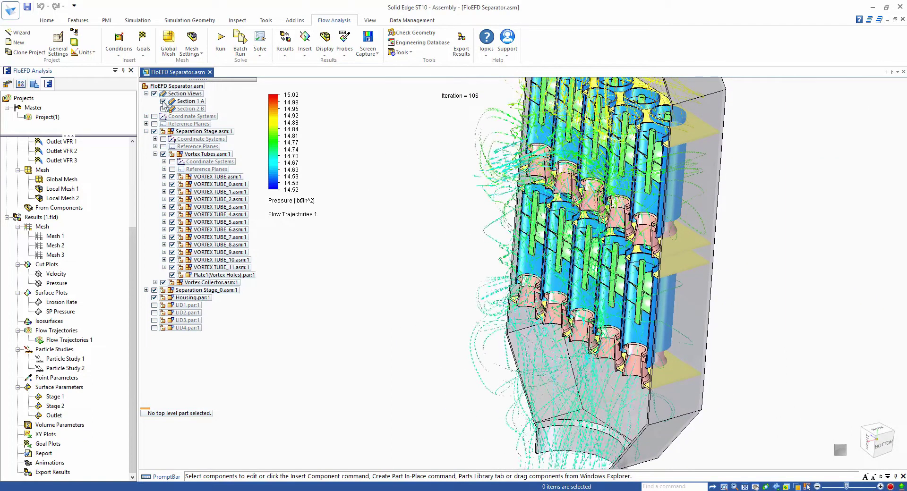
pyautogui.click(163, 101)
pyautogui.click(163, 109)
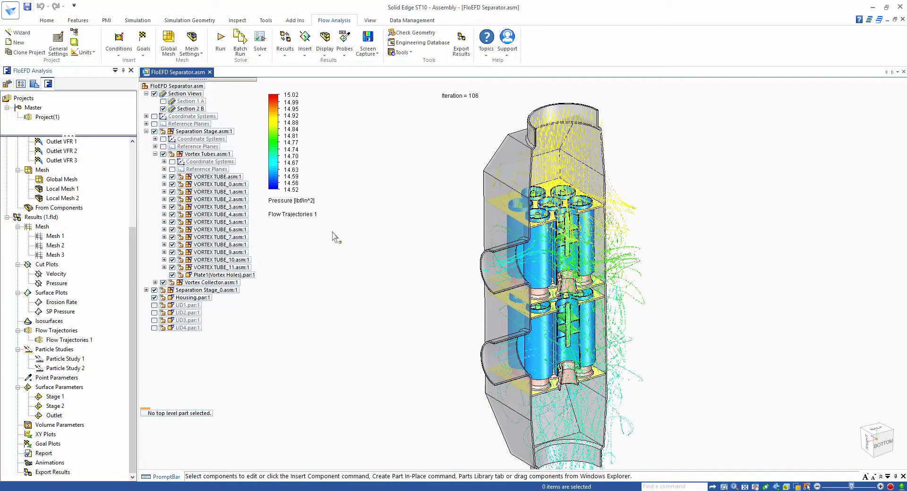
# Hide Flow Trajectories 1 and activate Particle Study 2 to expose its injections.
pyautogui.rightClick(79, 344)
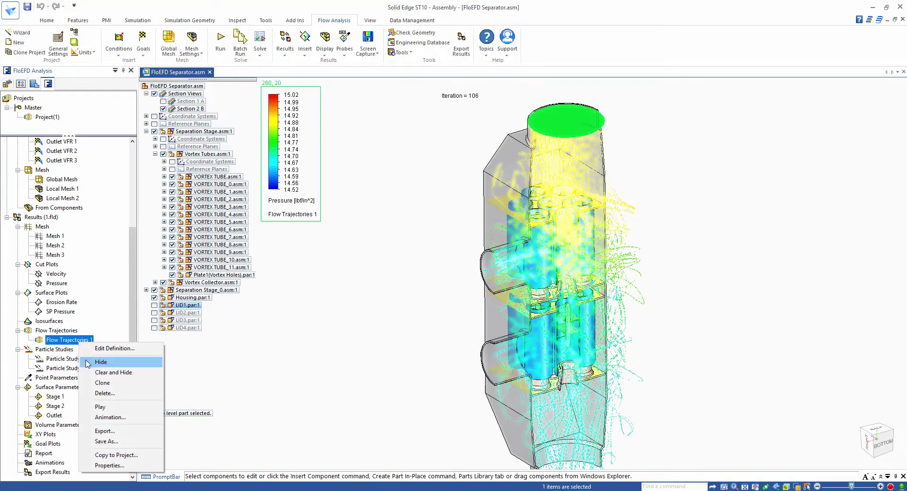
pyautogui.click(102, 364)
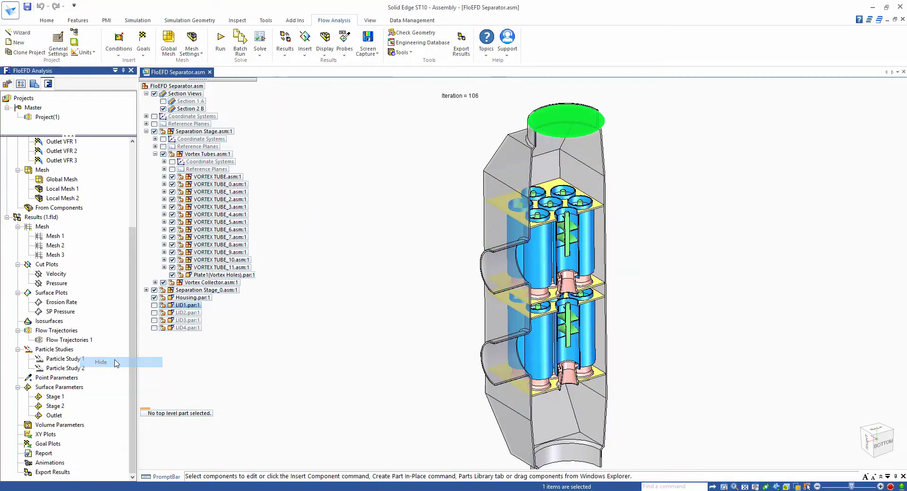
pyautogui.rightClick(65, 372)
pyautogui.click(76, 378)
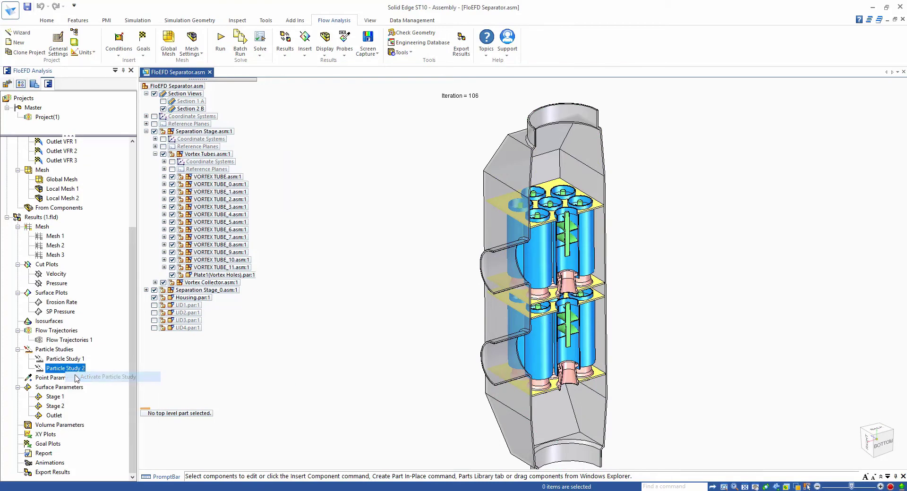
pyautogui.moveTo(132, 374); pyautogui.dragTo(136, 448)
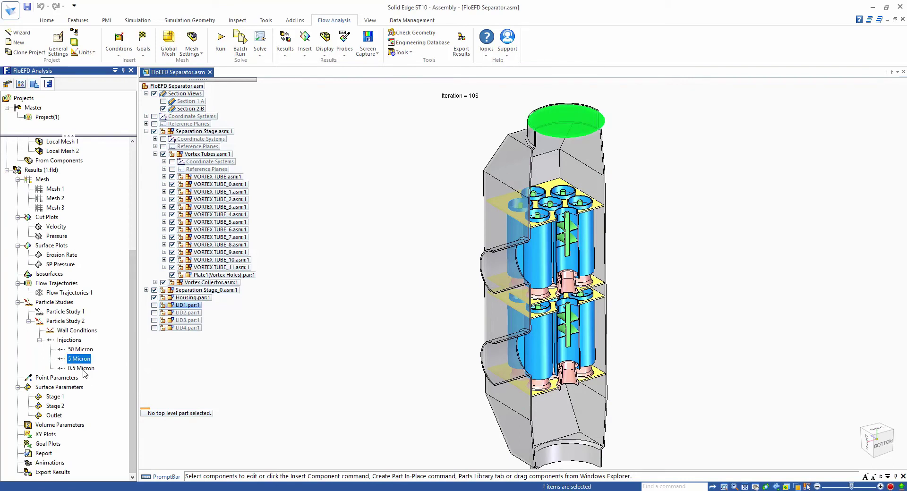
pyautogui.click(287, 403)
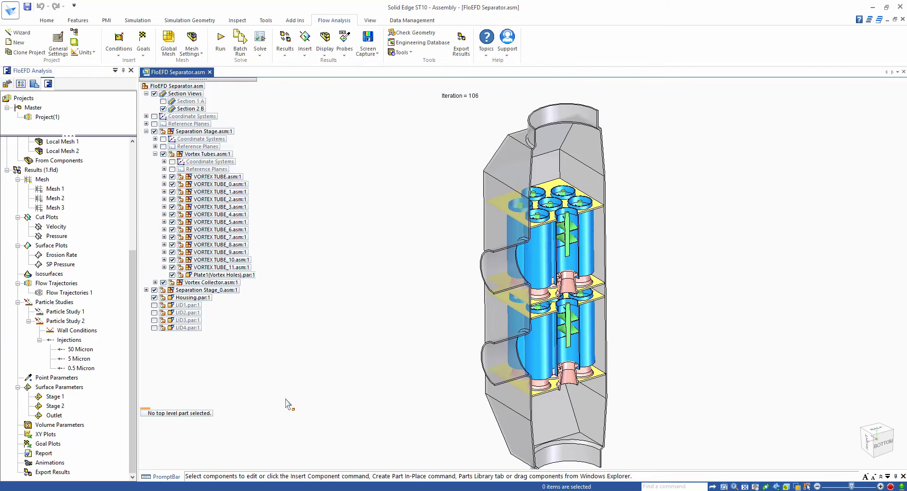
# Review the starting points and particle properties of Particle Study 2's 50 Micron injection, then close its definition without changes.
pyautogui.rightClick(78, 351)
pyautogui.click(111, 353)
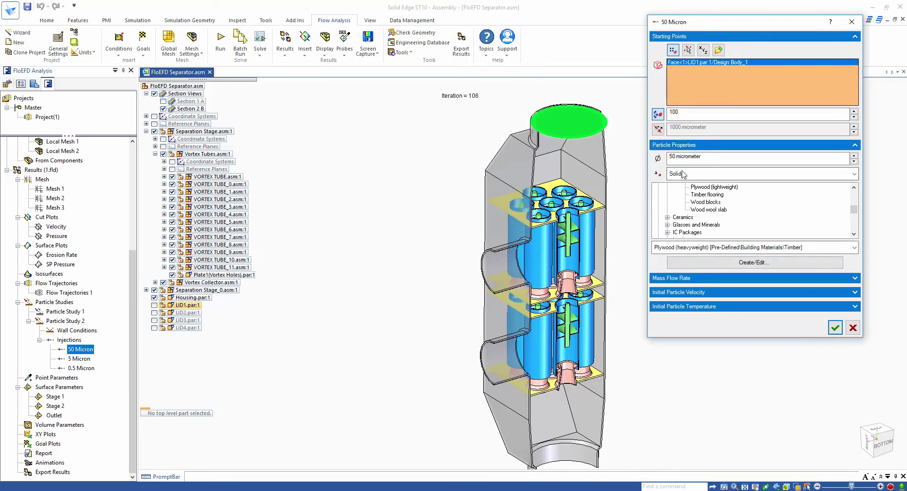
pyautogui.click(713, 157)
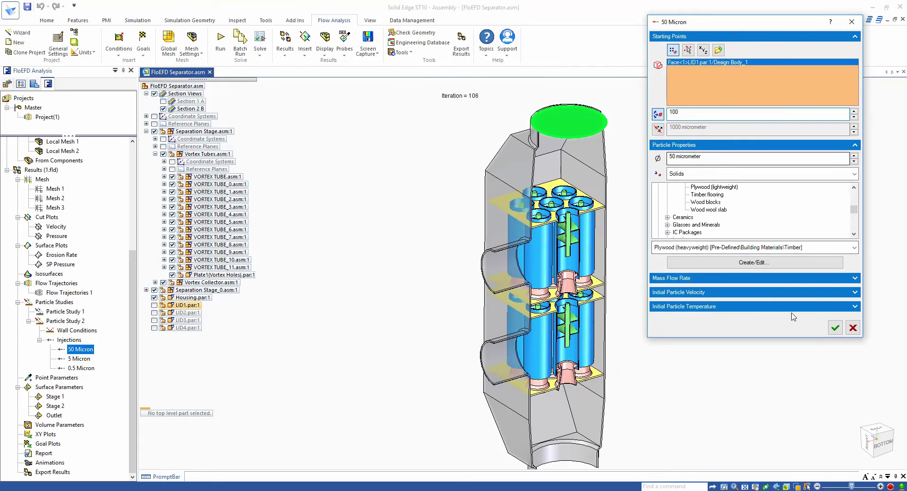
pyautogui.click(853, 328)
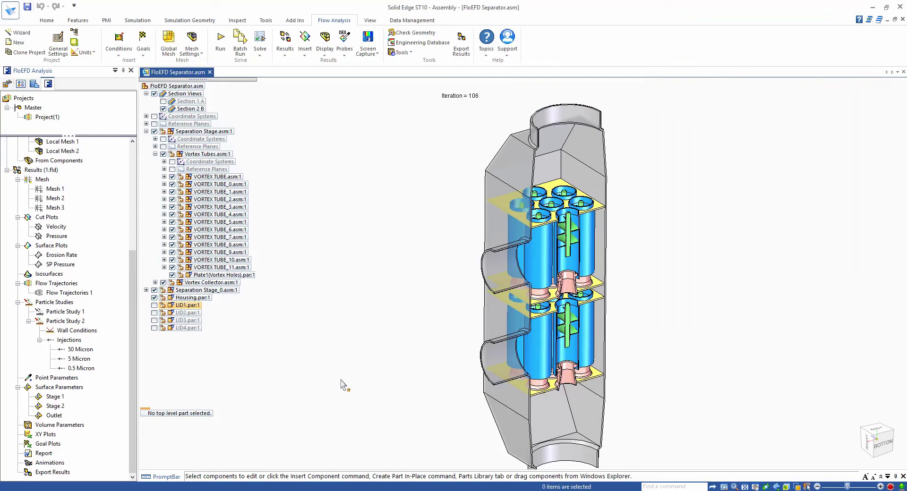
# Show the particle trajectories of the 50 Micron injection in Particle Study 2.
pyautogui.rightClick(90, 352)
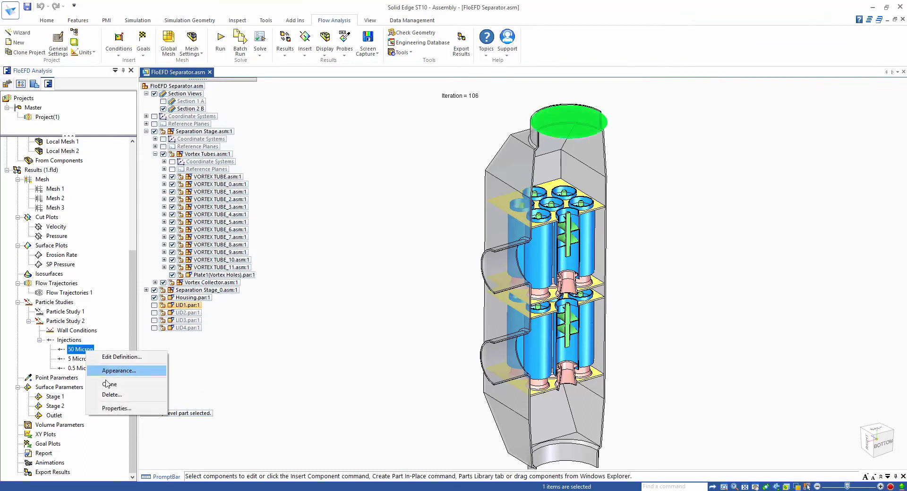
pyautogui.click(59, 322)
pyautogui.rightClick(57, 322)
pyautogui.press('Escape')
pyautogui.rightClick(74, 354)
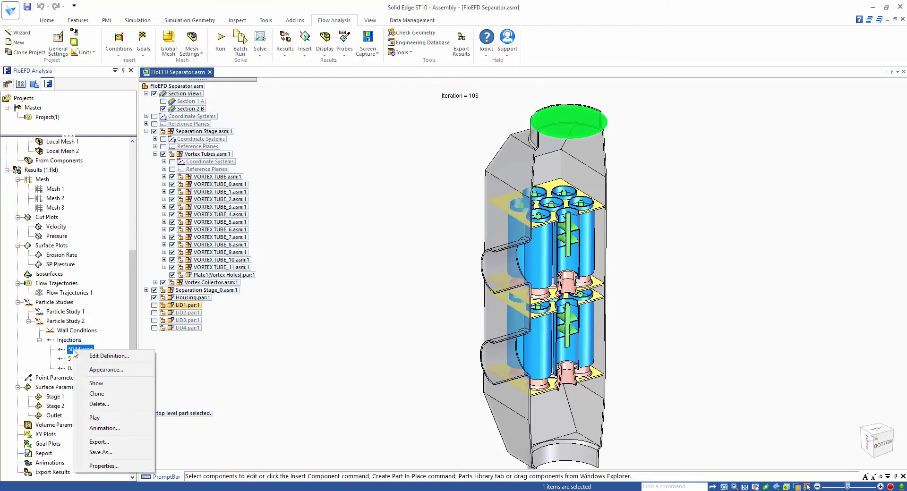
pyautogui.click(97, 384)
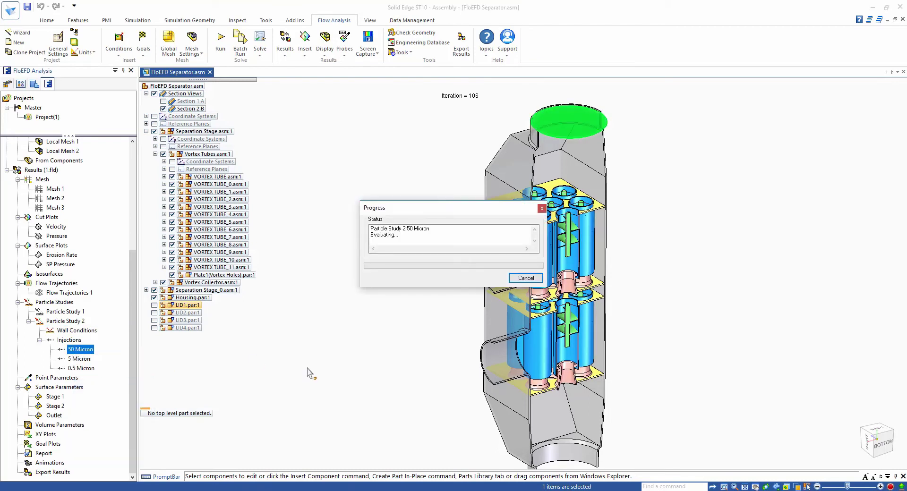
pyautogui.click(374, 379)
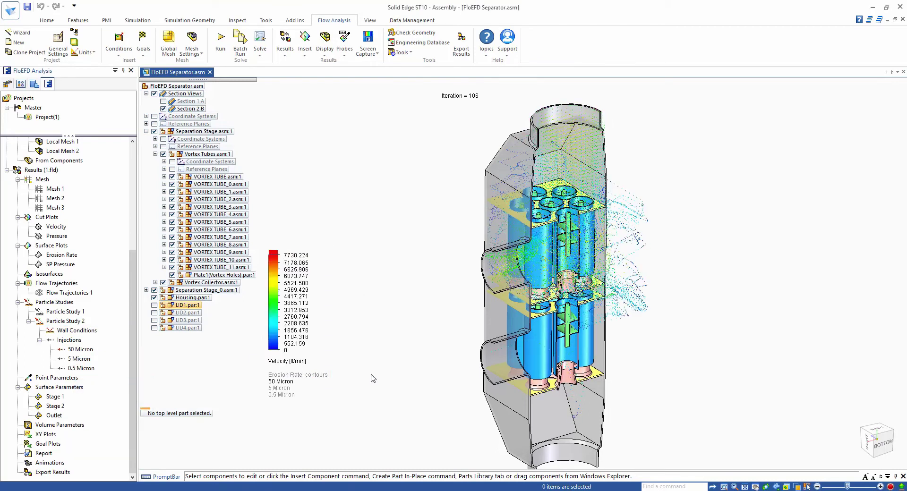
# Play the 50 Micron particle animation and examine the flow around the vortex tubes and side outlets up close.
pyautogui.rightClick(84, 354)
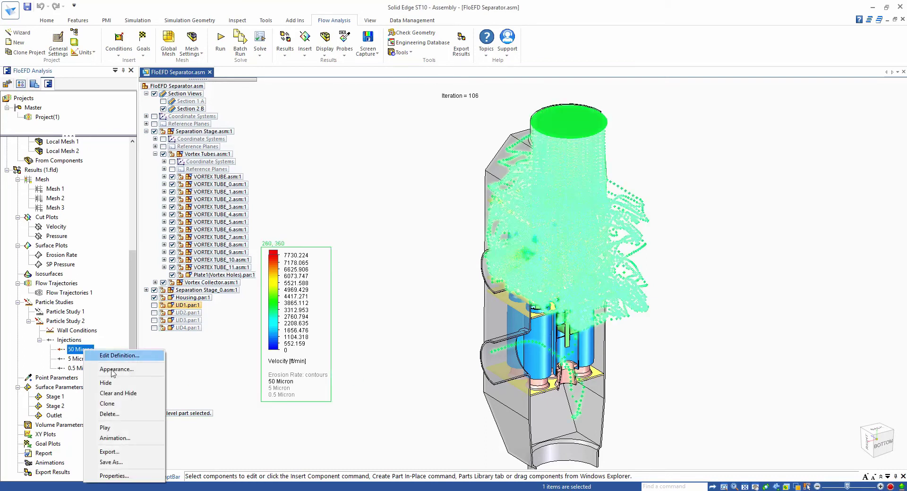
pyautogui.click(108, 429)
pyautogui.click(415, 364)
pyautogui.moveTo(416, 364); pyautogui.dragTo(388, 359, button='middle')
pyautogui.scroll(3, 387, 357)
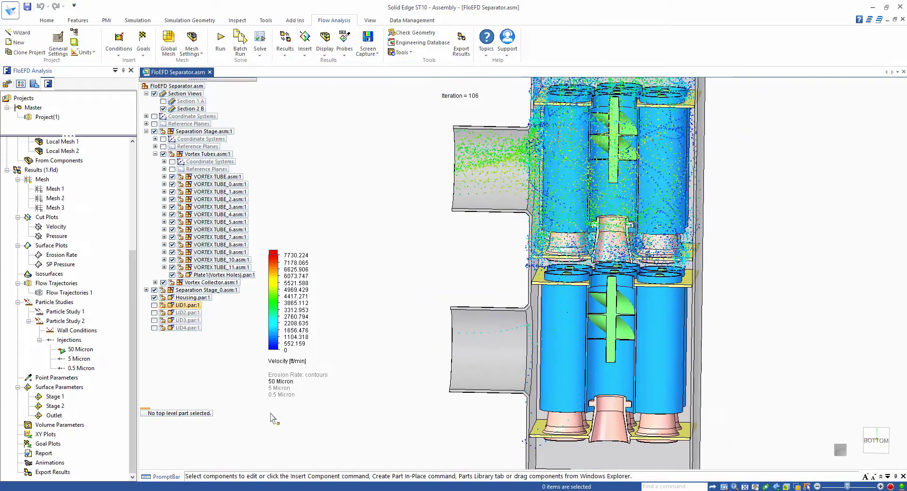
# Hide the 50 Micron injection and play the 5 Micron particle animation.
pyautogui.rightClick(90, 360)
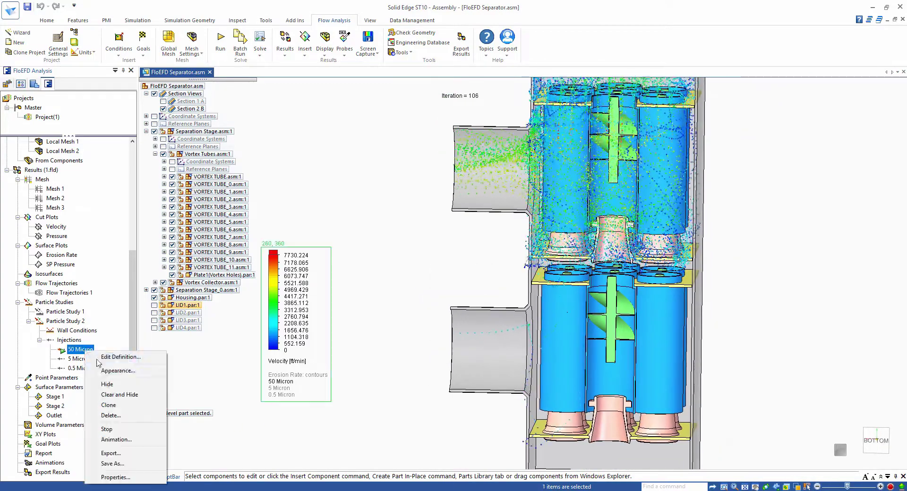
pyautogui.click(110, 392)
pyautogui.rightClick(87, 363)
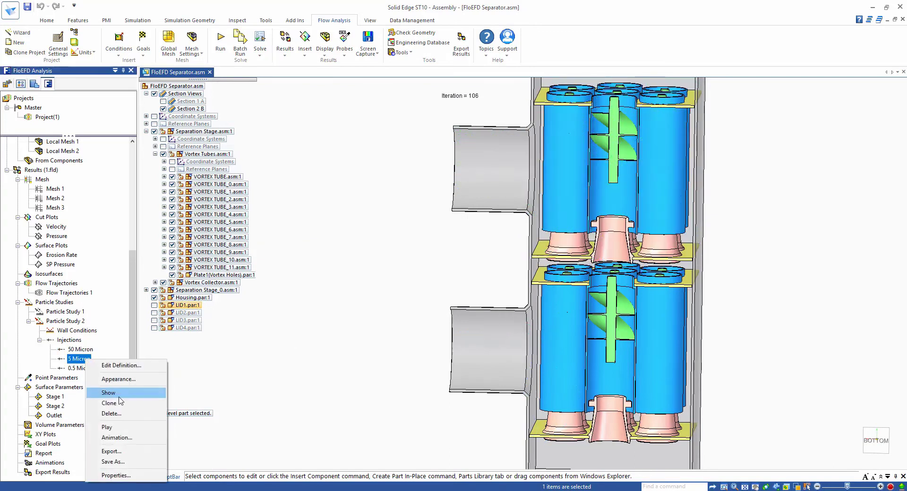
pyautogui.click(118, 430)
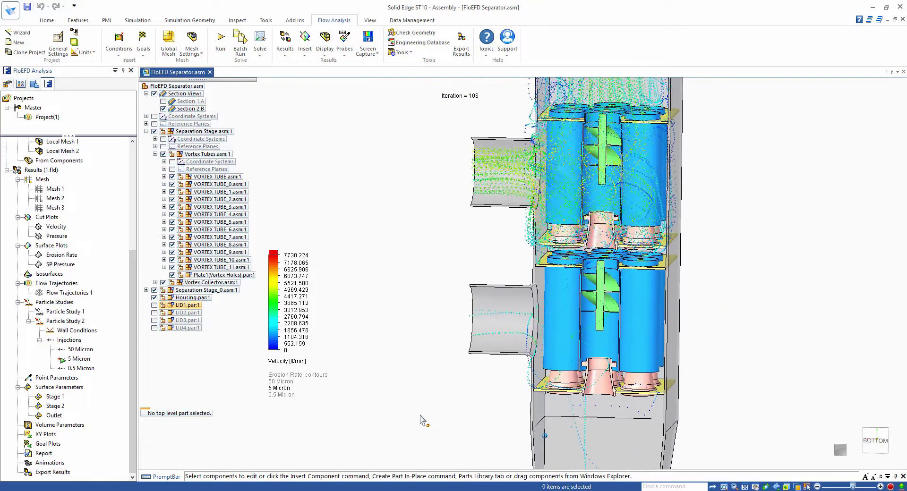
# Hide the 5 Micron injection and play the 0.5 Micron particle animation.
pyautogui.rightClick(79, 362)
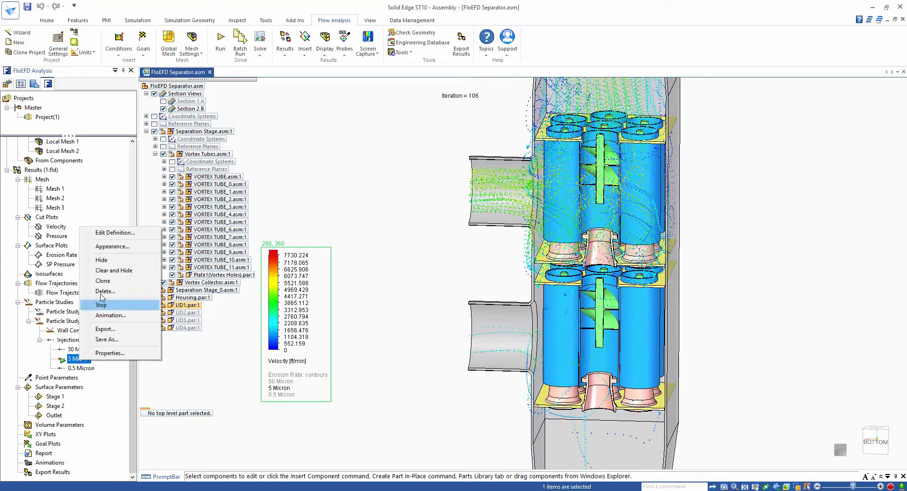
pyautogui.click(113, 262)
pyautogui.rightClick(83, 370)
pyautogui.click(119, 320)
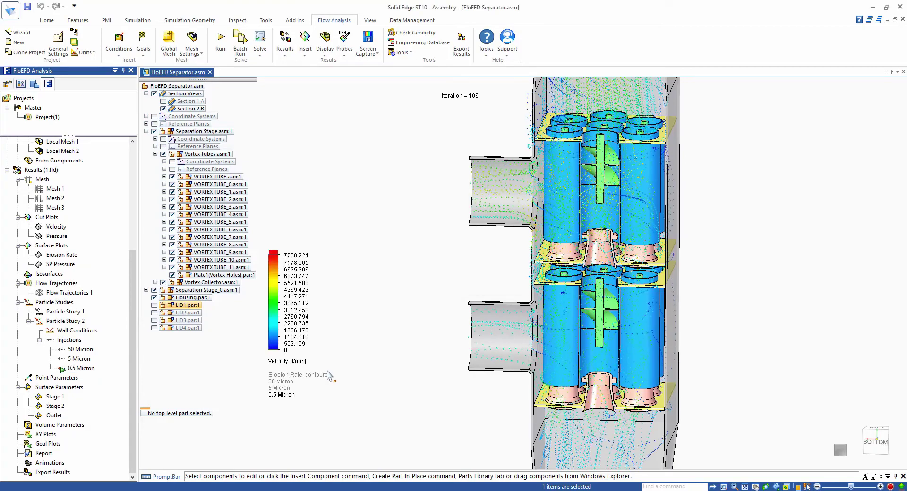
pyautogui.scroll(4, 387, 326)
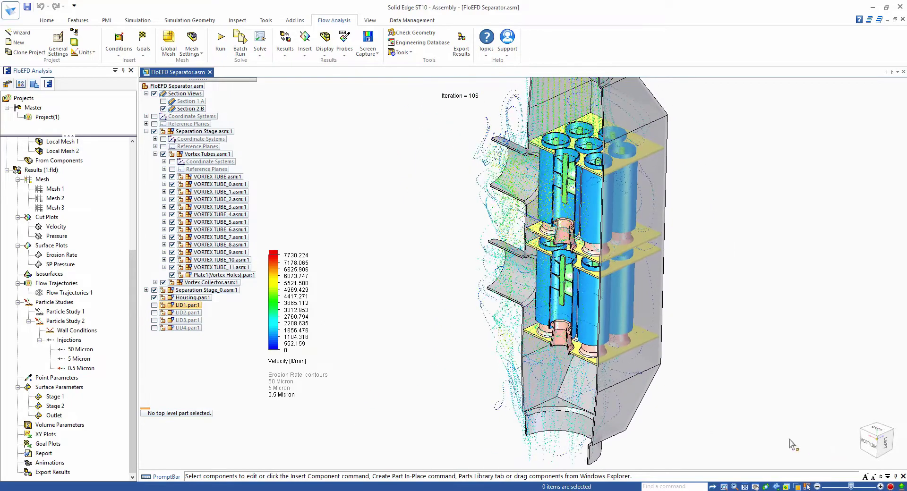
# Activate Particle Study 1 and examine the particle counts per size in the Stage 1 surface parameters, then close them.
pyautogui.rightClick(66, 319)
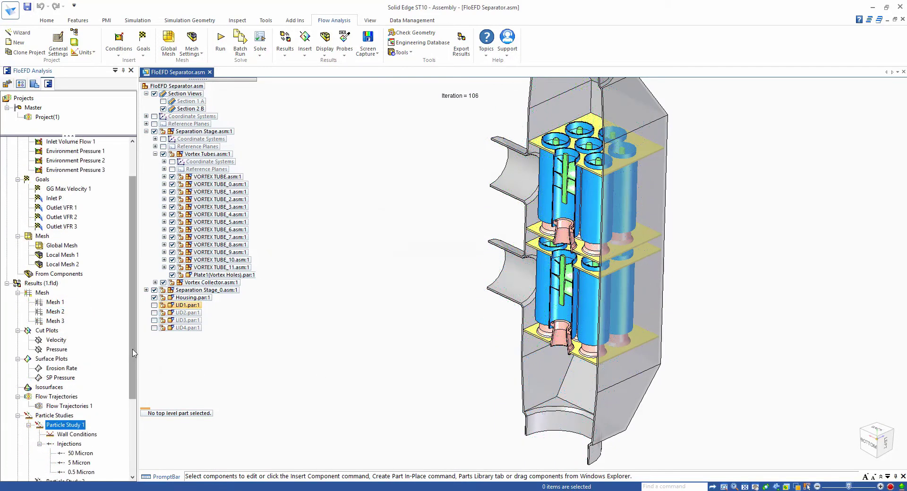
pyautogui.scroll(-4, 133, 352)
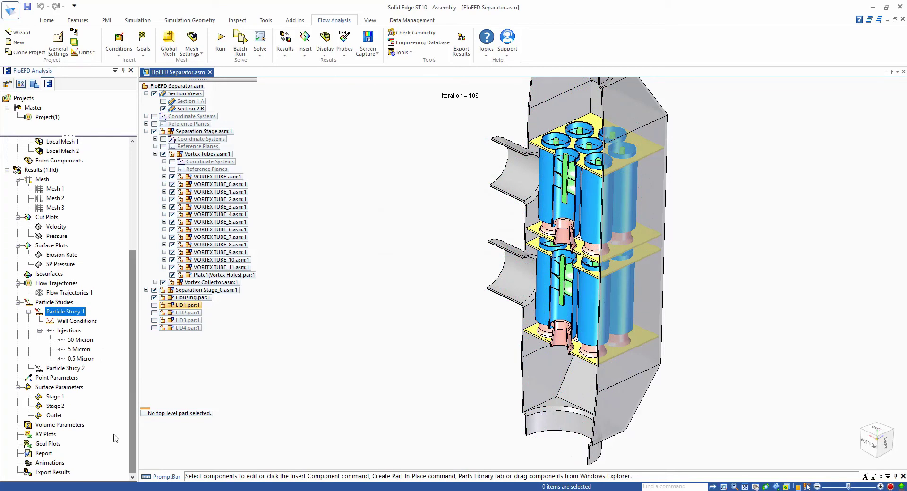
pyautogui.rightClick(56, 401)
pyautogui.click(70, 403)
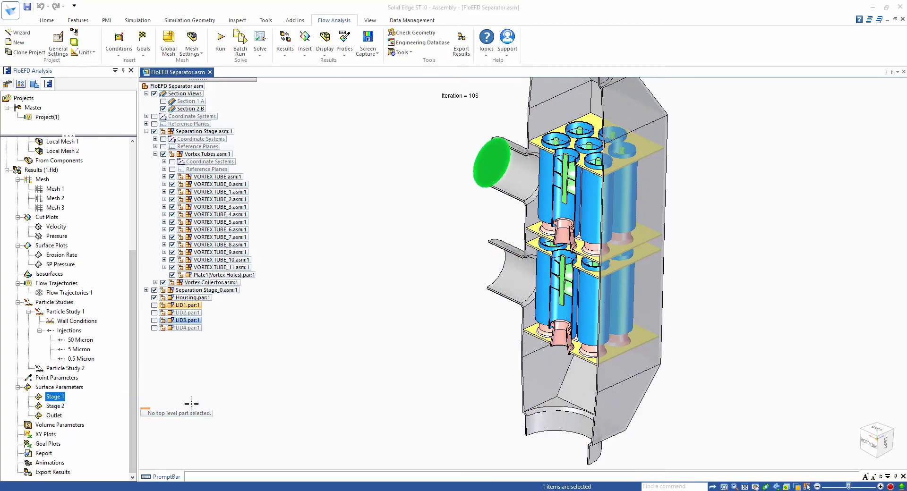
pyautogui.click(666, 258)
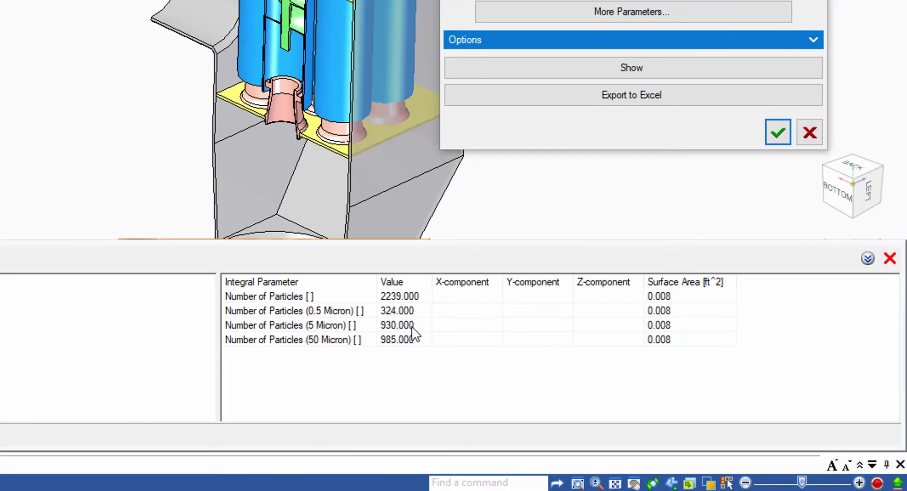
pyautogui.click(403, 314)
pyautogui.click(401, 326)
pyautogui.click(387, 316)
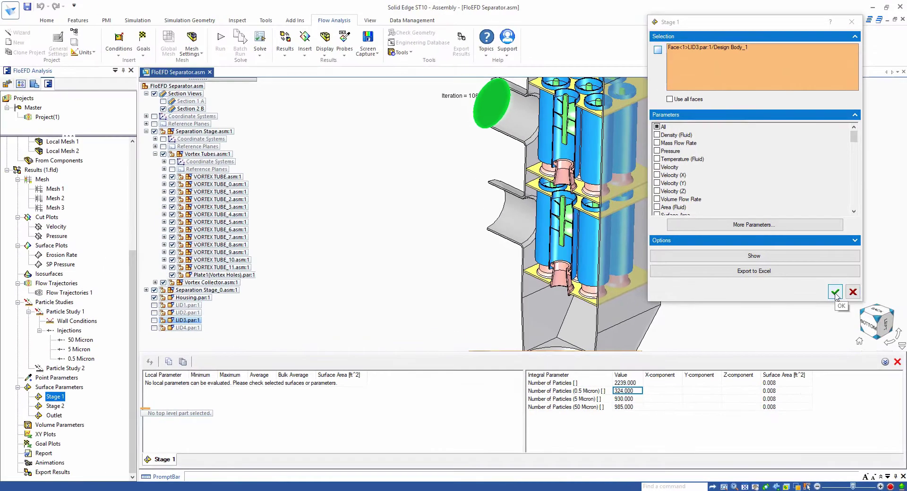
pyautogui.click(835, 293)
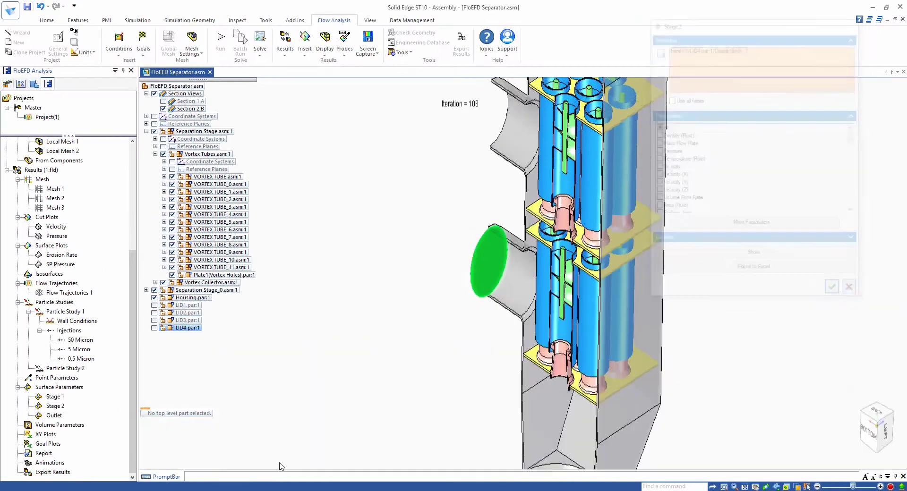
# Open the Outlet surface parameters and show the particle counts per size at the separator's lower outlet.
pyautogui.rightClick(52, 417)
pyautogui.click(73, 424)
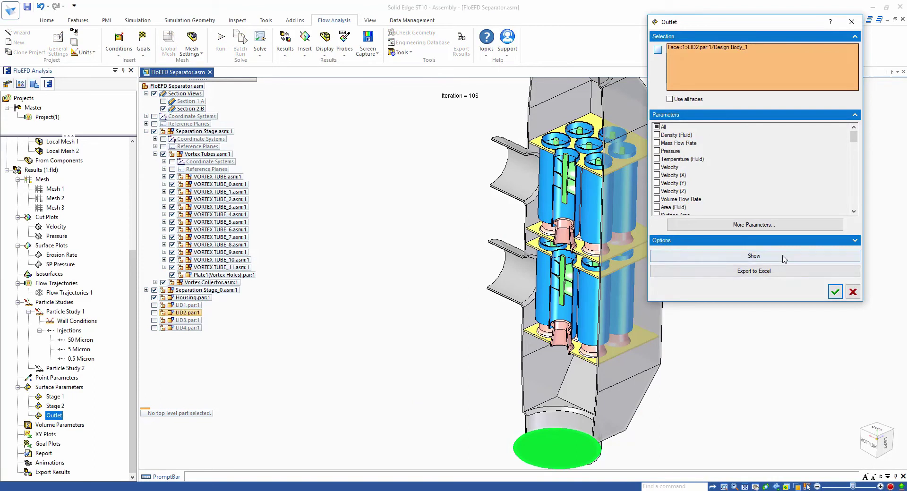
pyautogui.click(782, 259)
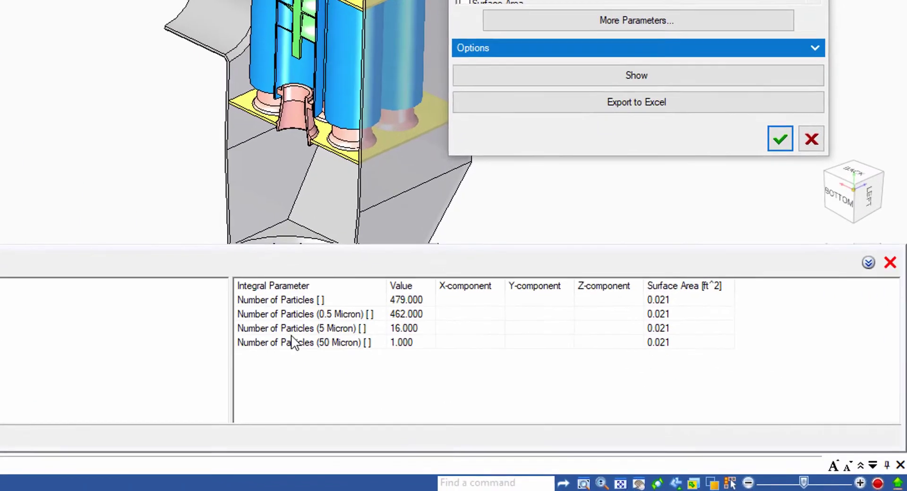
# Examine the 0.5 Micron and 50 Micron particle counts in the Outlet surface parameters, then close them.
pyautogui.click(406, 314)
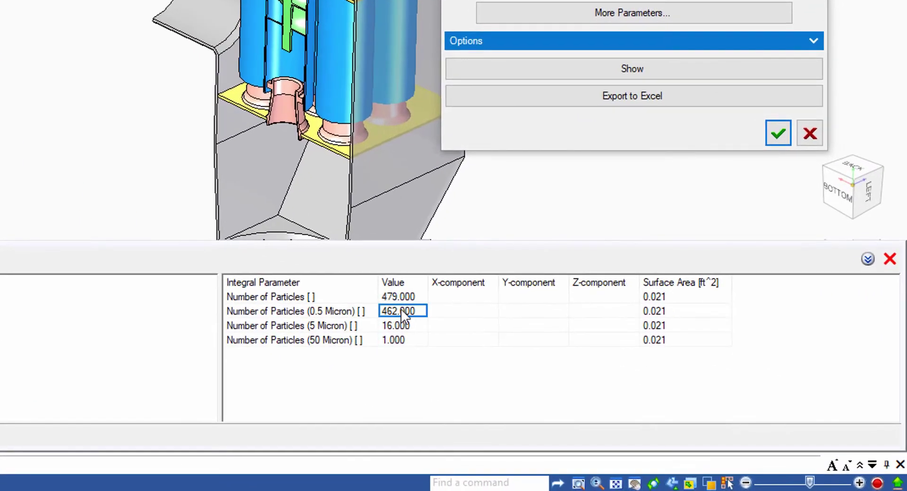
pyautogui.click(407, 344)
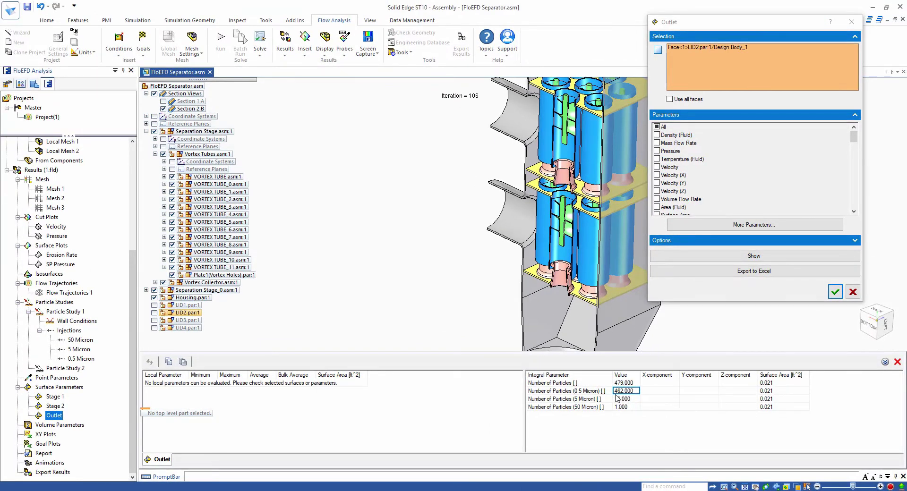
pyautogui.click(835, 293)
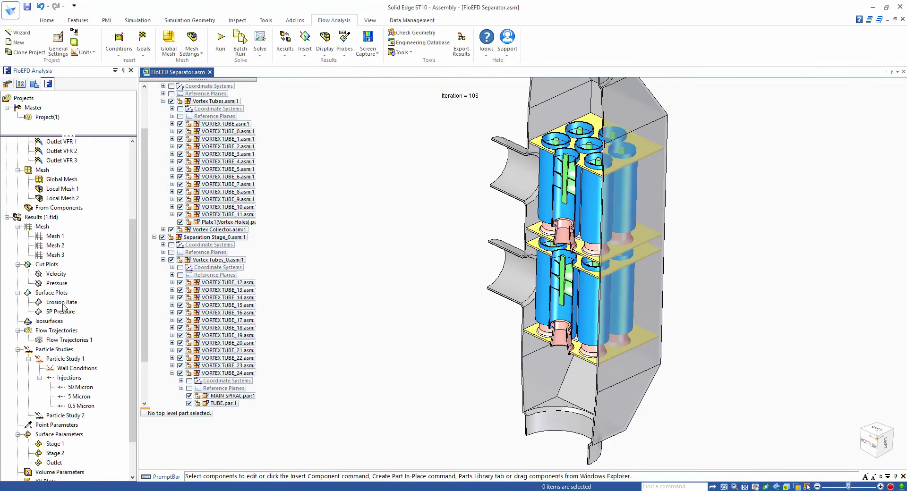
# Show the Erosion Rate surface plot and hide the model geometry so only the contours on the vortex-tube spirals are displayed.
pyautogui.click(71, 304)
pyautogui.rightClick(72, 304)
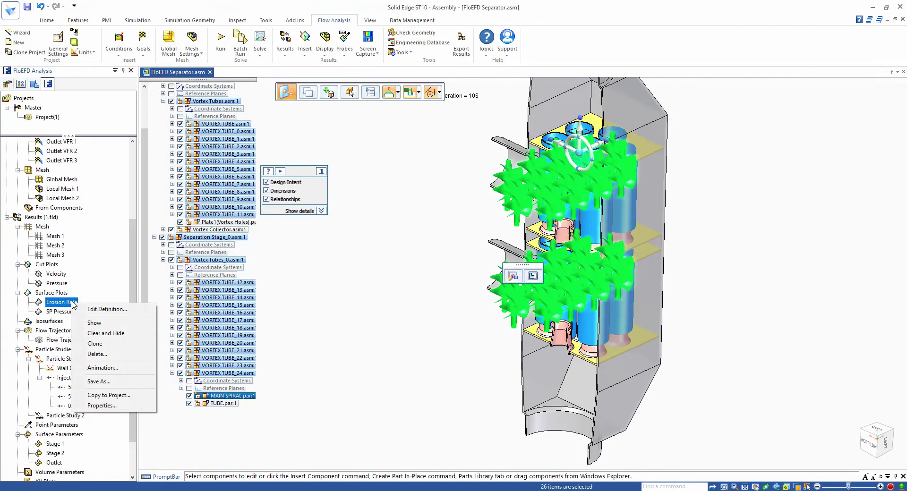
pyautogui.click(107, 324)
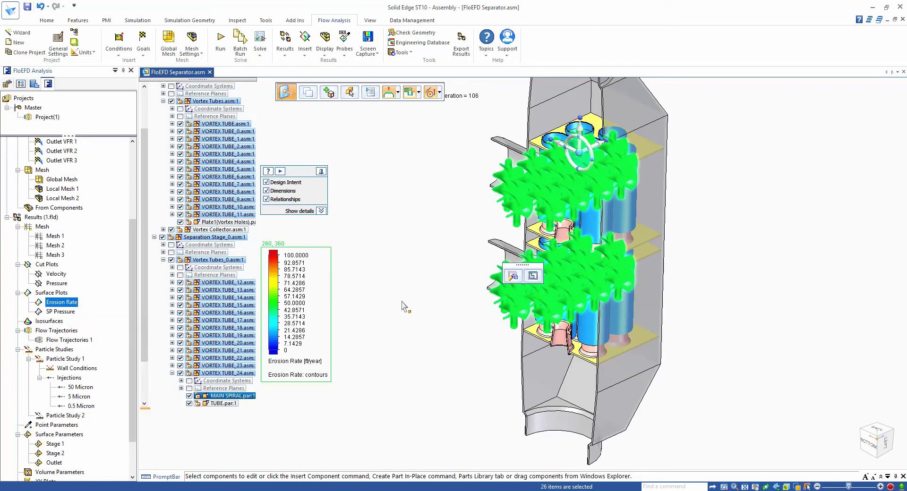
pyautogui.click(328, 42)
pyautogui.click(335, 64)
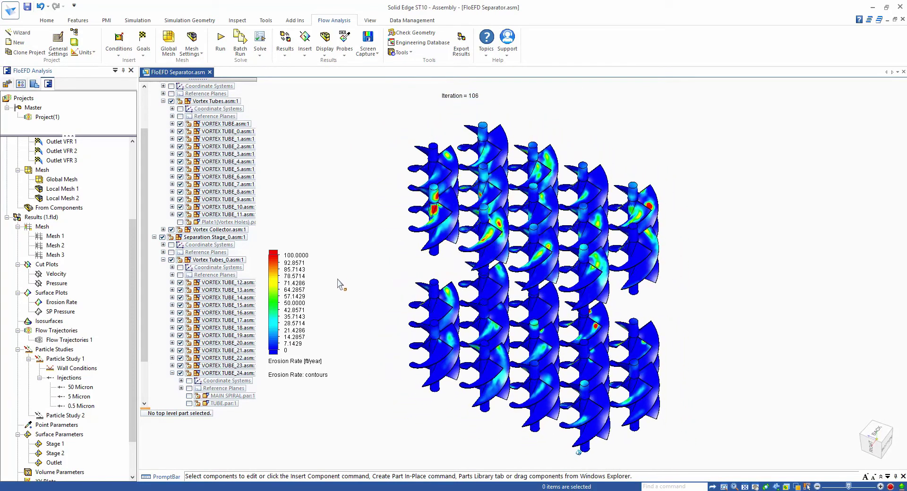
# Turn the display of the separator's model geometry back on.
pyautogui.click(324, 41)
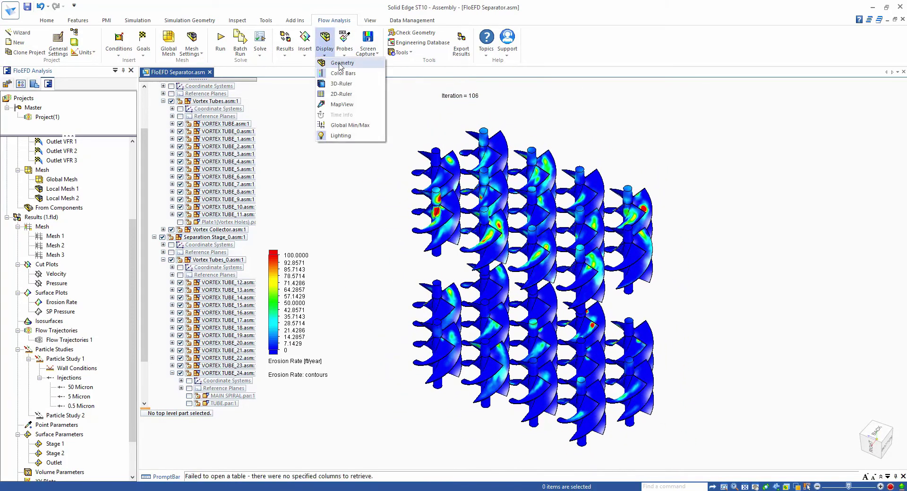
pyautogui.click(338, 71)
pyautogui.scroll(-2, 132, 410)
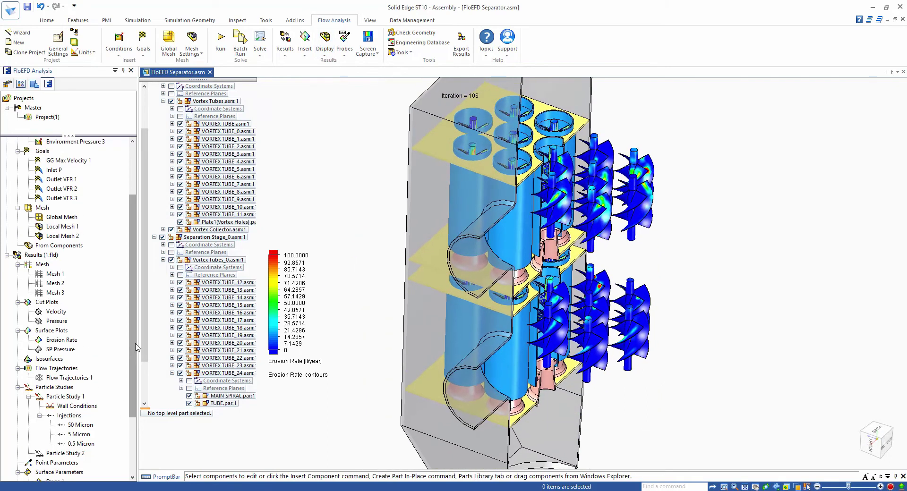
pyautogui.moveTo(131, 407); pyautogui.dragTo(131, 420)
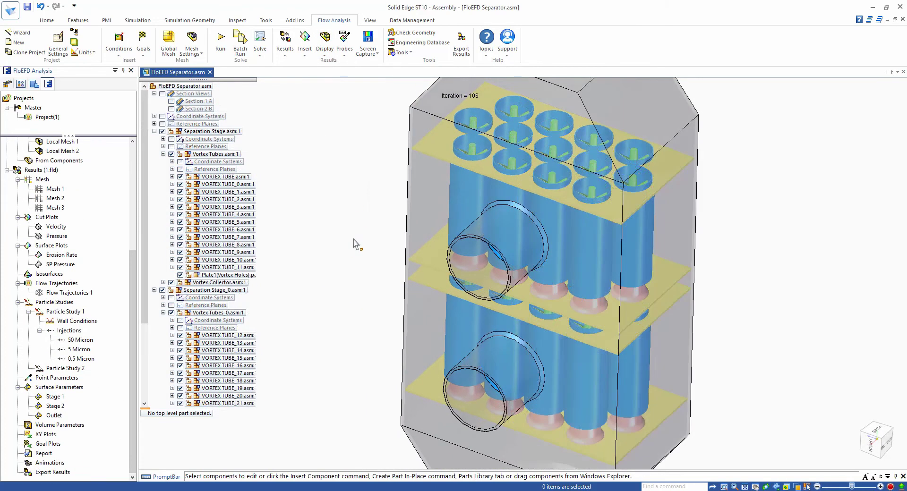